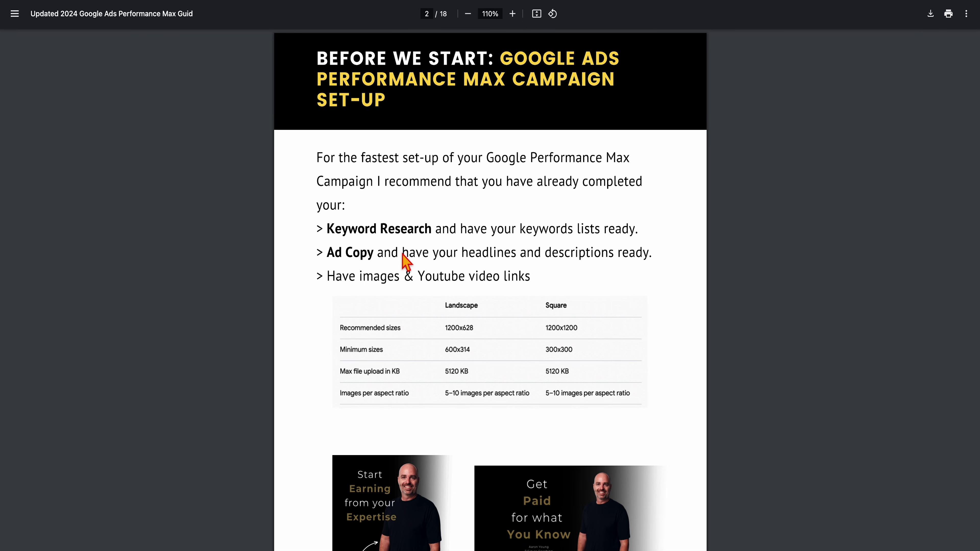
Read the guide's pre-setup pages on image size requirements and connecting a store for a shopping feed
scroll(412, 334, down, 1)
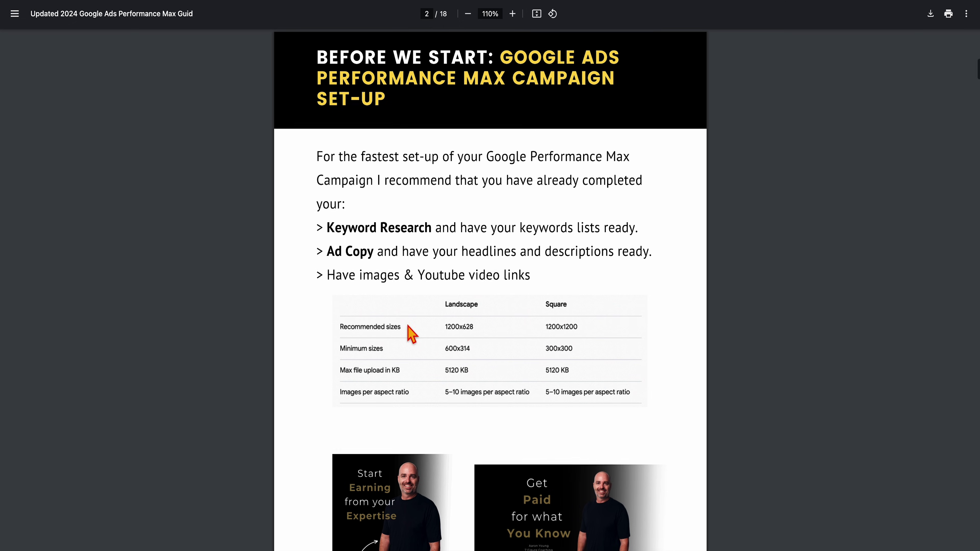
scroll(415, 347, up, 1)
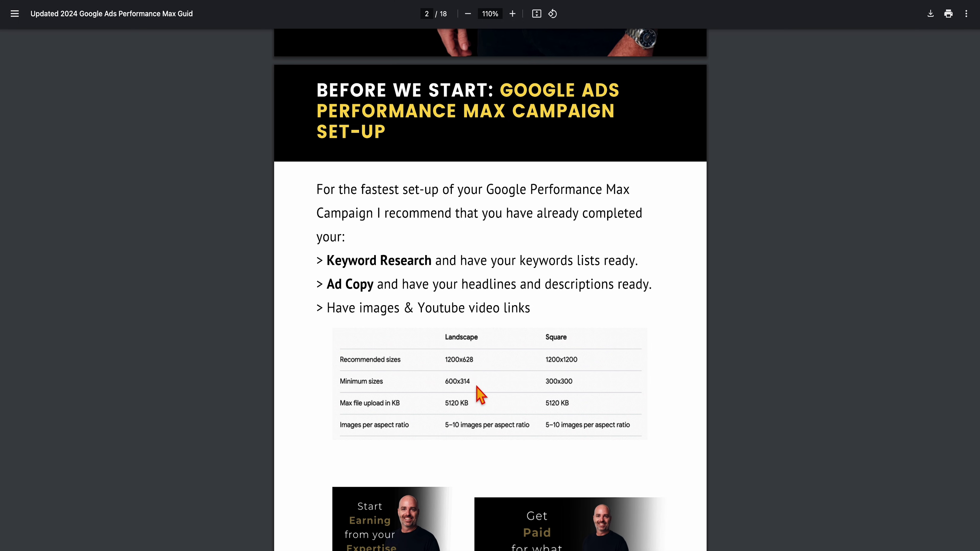
scroll(480, 393, down, 15)
scroll(481, 394, down, 2)
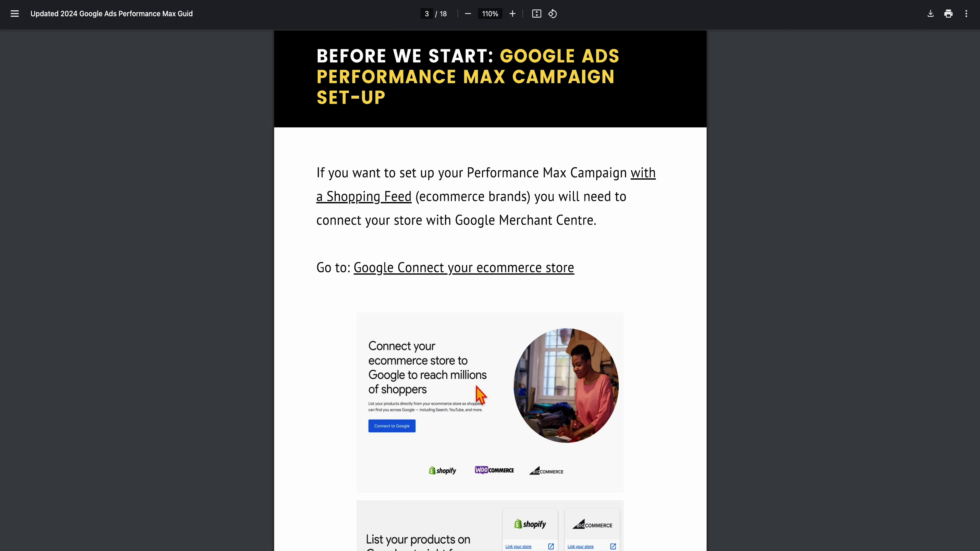
scroll(480, 394, down, 2)
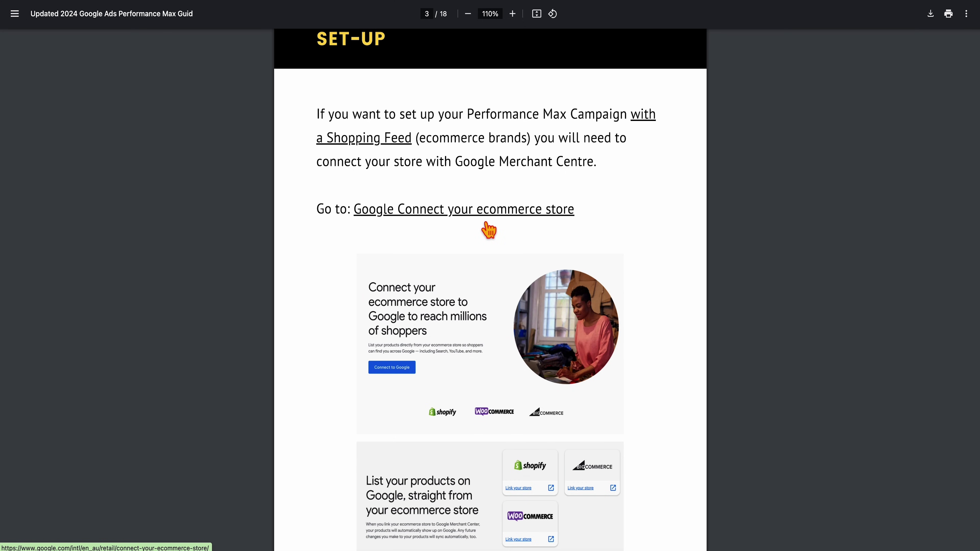
Open the guide's link for connecting an ecommerce store to Google, look over the page, and close it
click(440, 217)
scroll(437, 219, down, 3)
scroll(437, 220, up, 3)
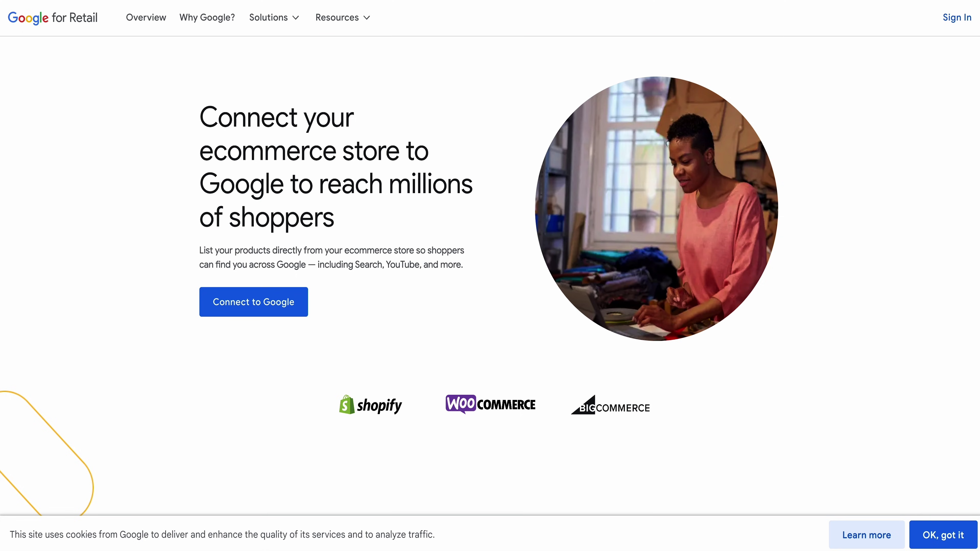
key(ctrl+w)
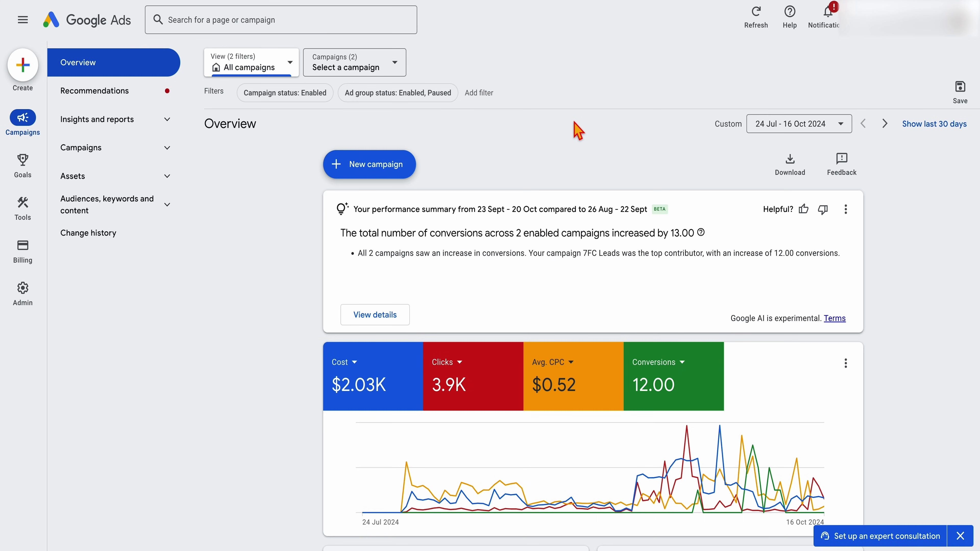
Start a new campaign in Google Ads with Leads as its objective
click(401, 176)
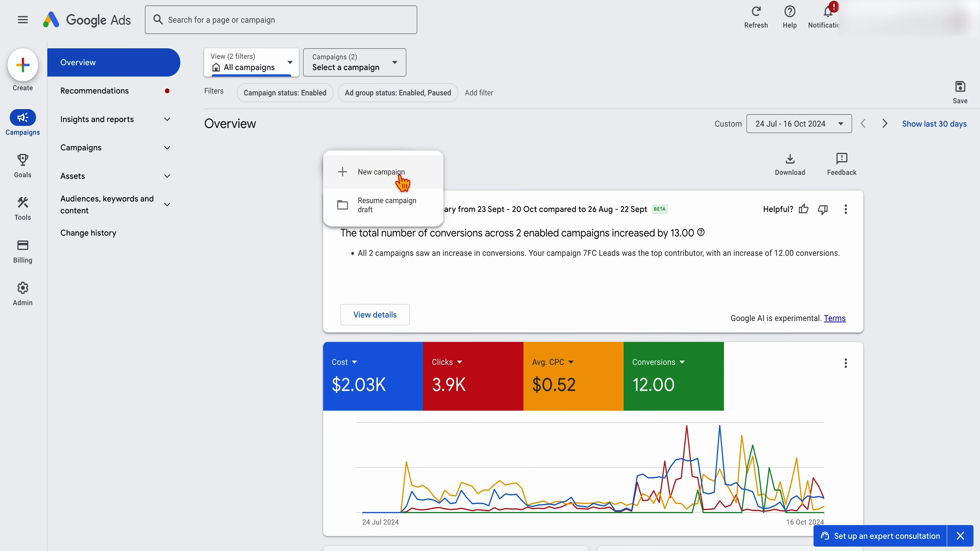
click(397, 171)
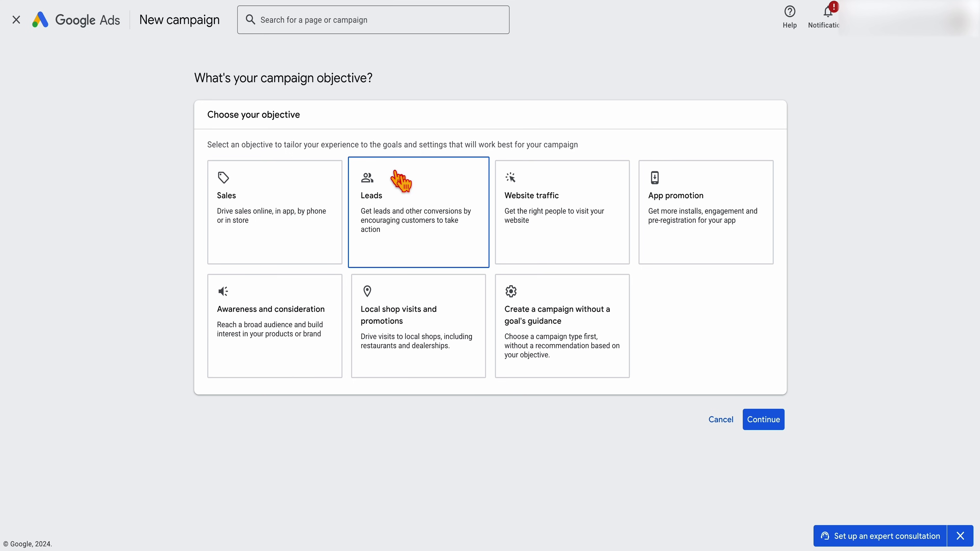
click(248, 208)
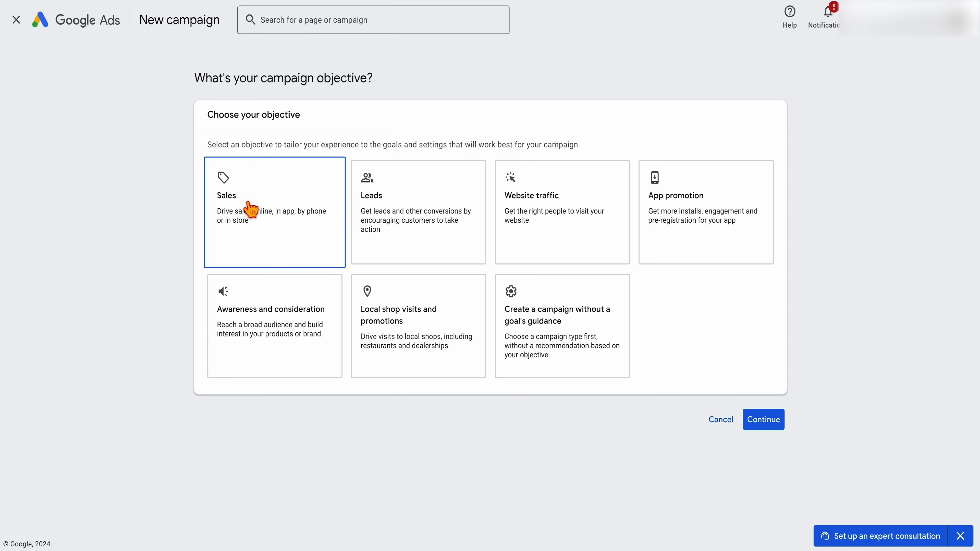
click(384, 208)
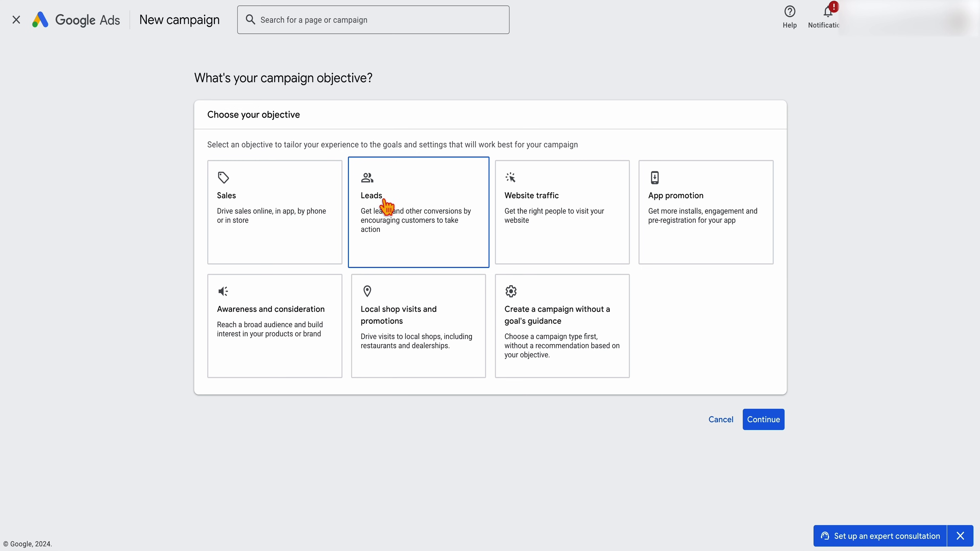
click(386, 207)
Remove the Purchases conversion goal from the Leads campaign and choose Performance Max as the campaign type
scroll(424, 216, down, 3)
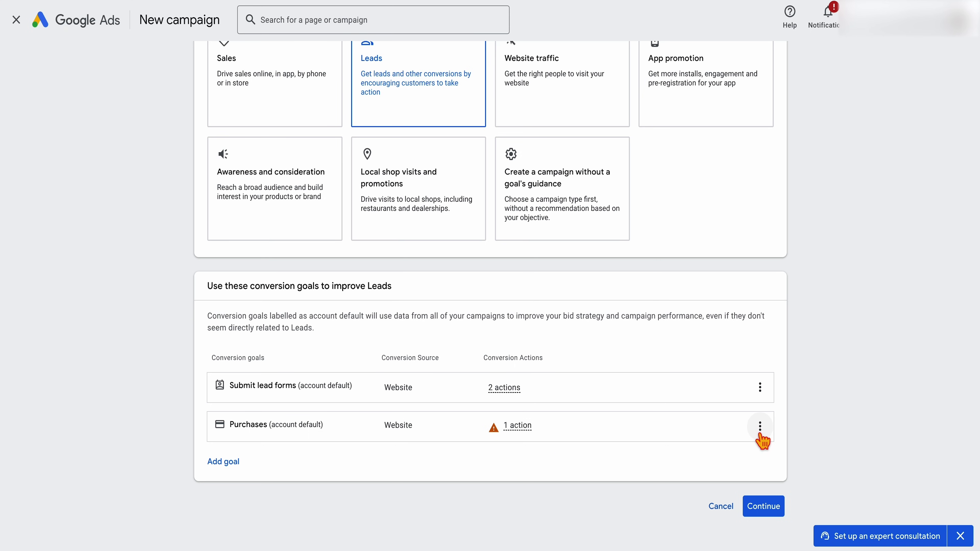
click(760, 429)
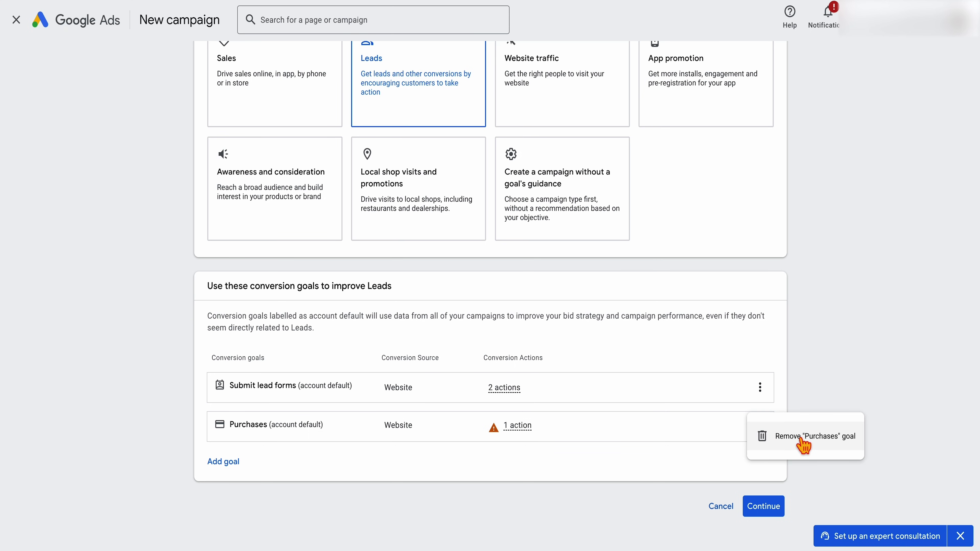
click(801, 440)
click(616, 320)
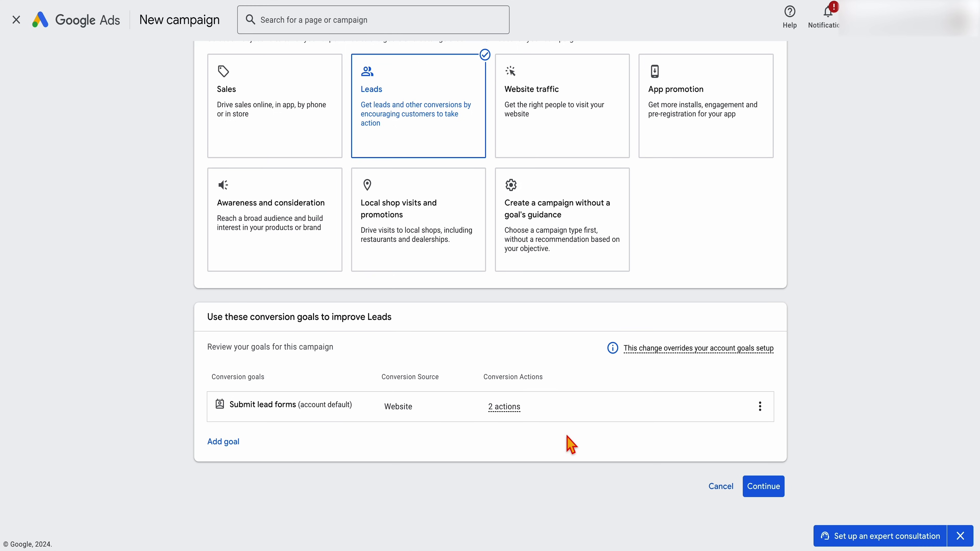
click(776, 487)
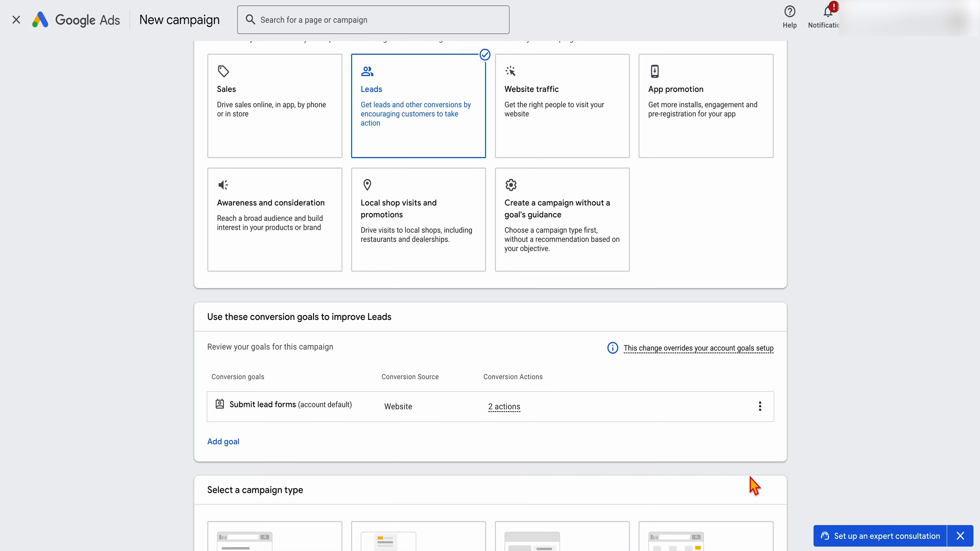
click(441, 271)
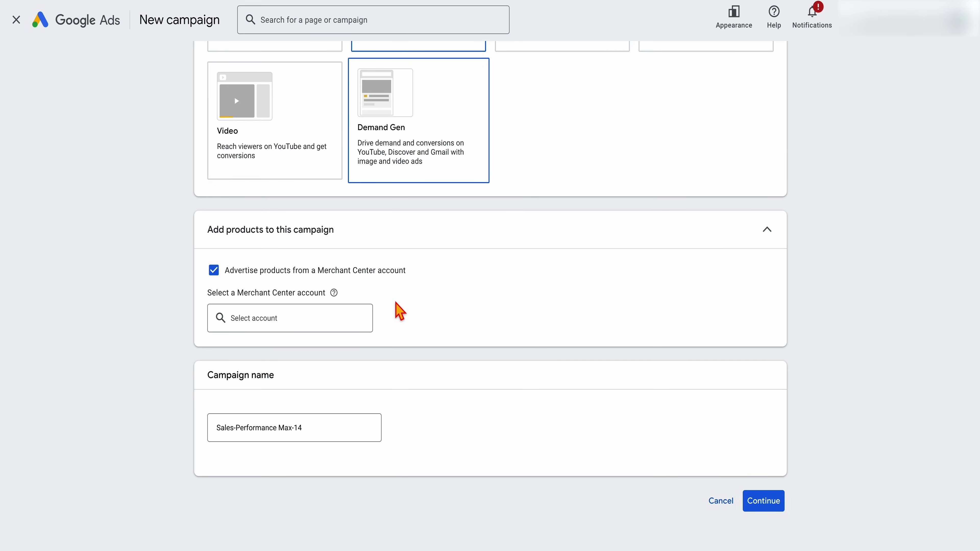
Examine the Sales objective's setup for advertising products from a Merchant Center account
scroll(399, 311, up, 1)
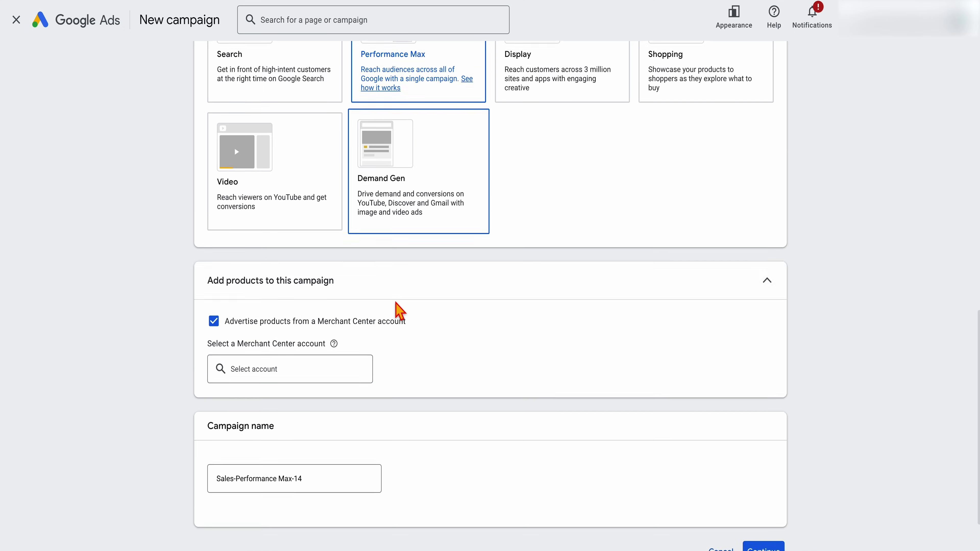
scroll(405, 311, up, 3)
scroll(444, 178, up, 10)
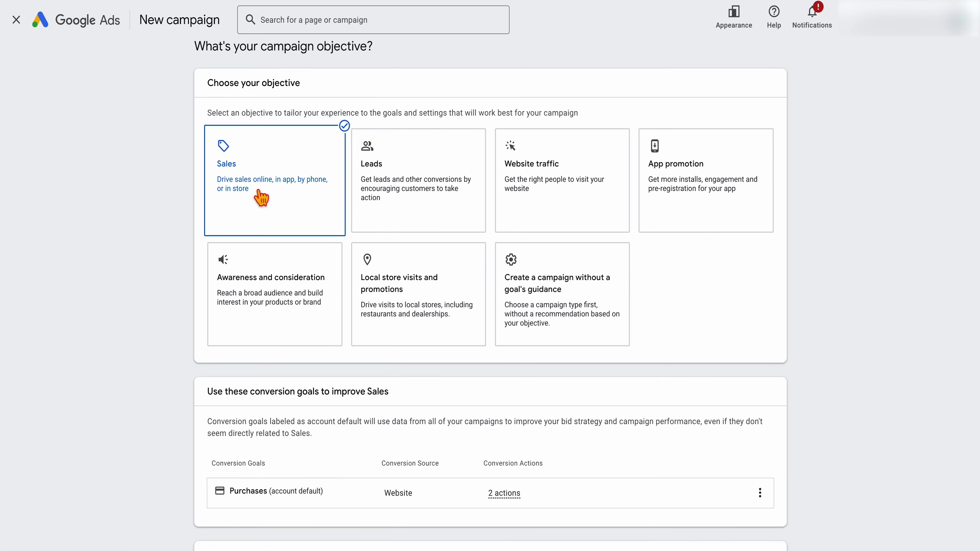
scroll(253, 251, down, 15)
click(242, 309)
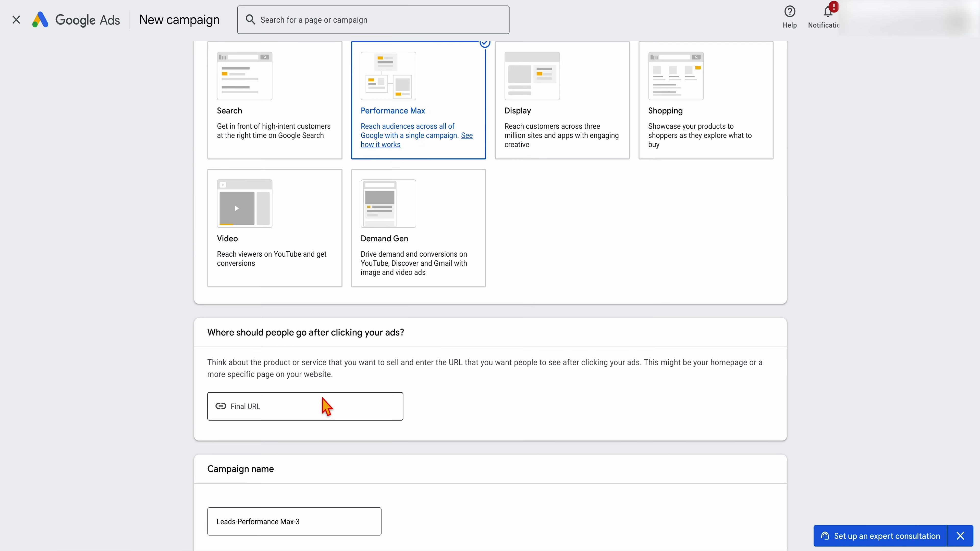
Set the ads' final URL to 7figurecoaching.co/start
click(265, 406)
text(figurecoaching.co/start)
scroll(343, 390, down, 3)
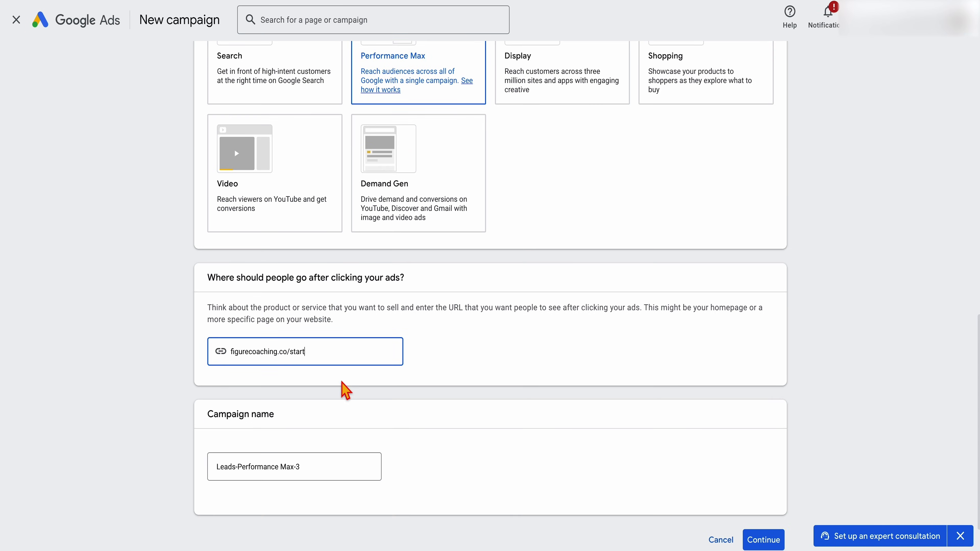
Name the campaign "Leads [PMAX]" and continue to the bidding settings
click(272, 421)
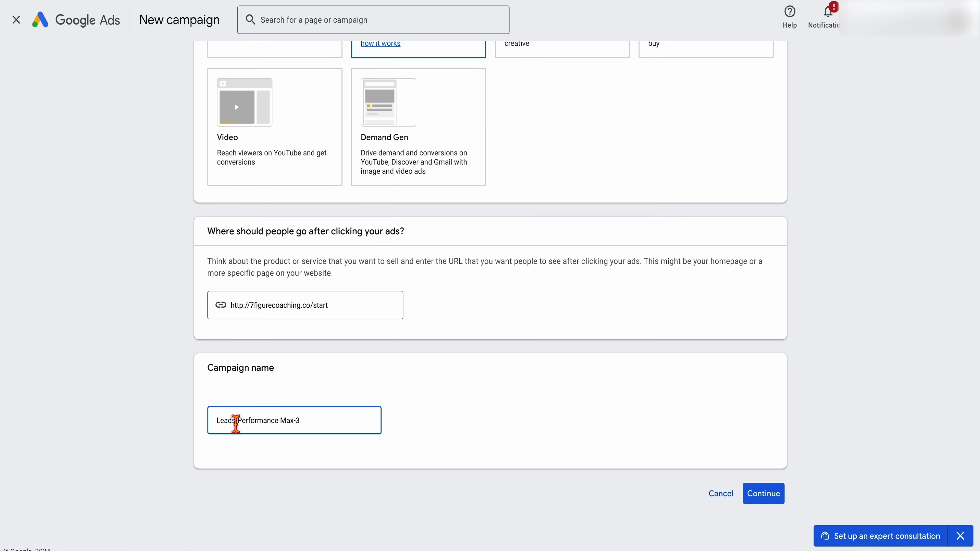
drag(308, 426, 210, 427)
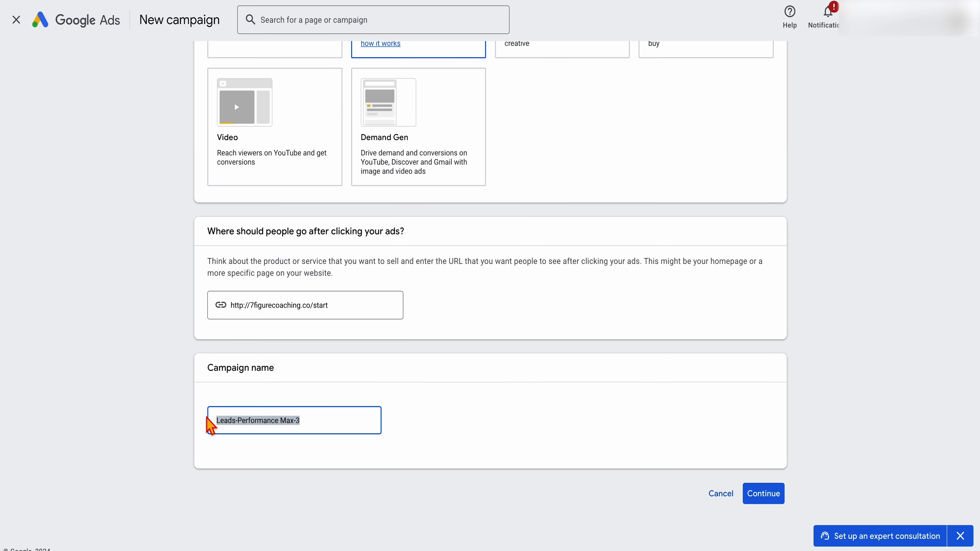
text(Lead)
key(BackSpace)
key(BackSpace)
text(ads [PMAX])
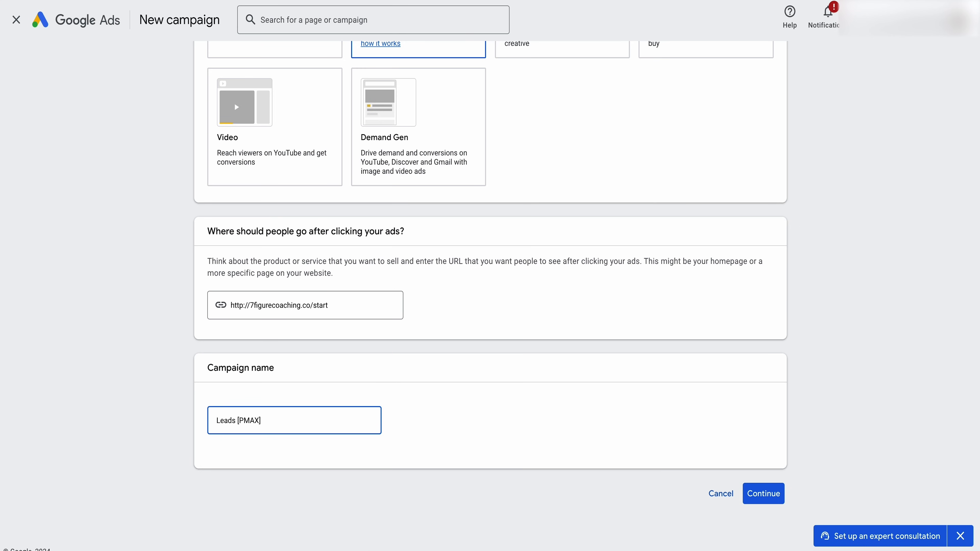
click(766, 501)
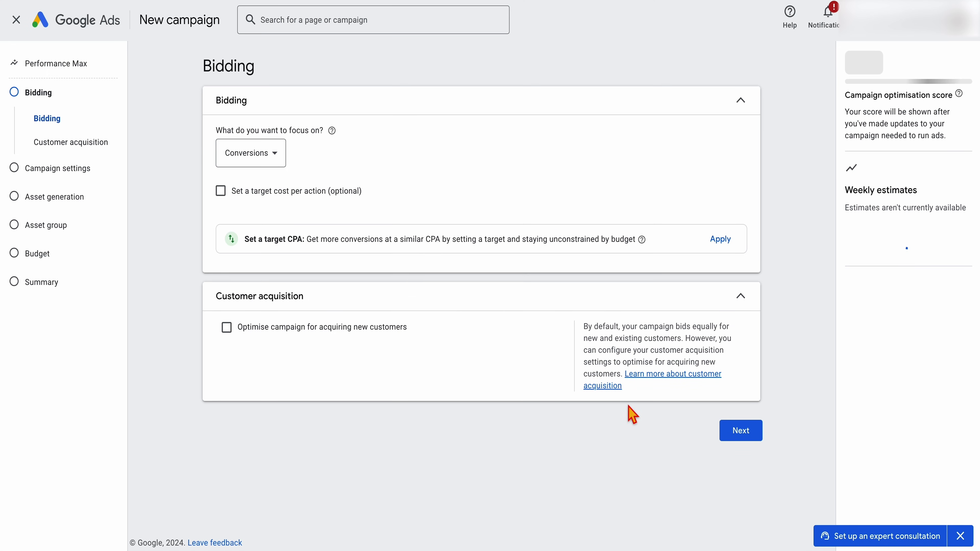
Review the bidding focus choices and keep Conversions selected
click(257, 161)
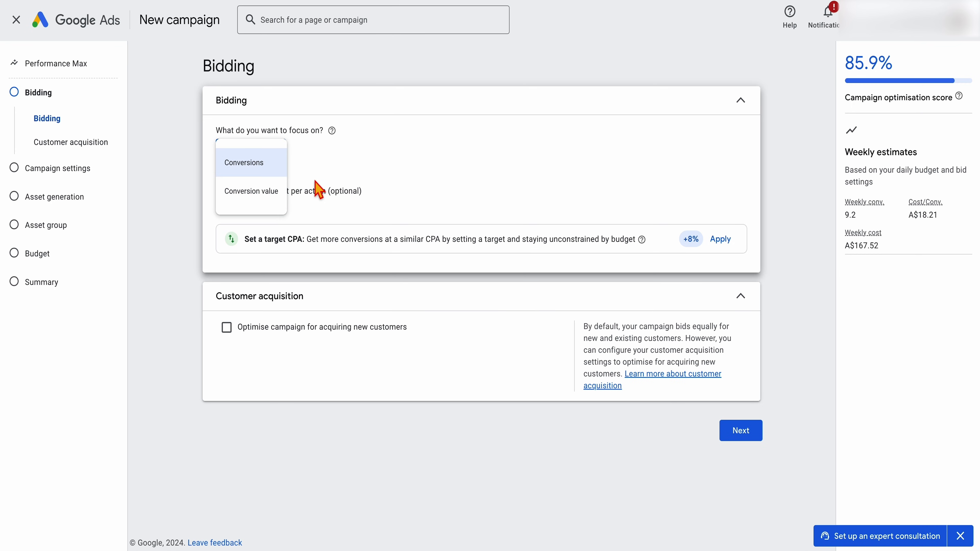
click(272, 173)
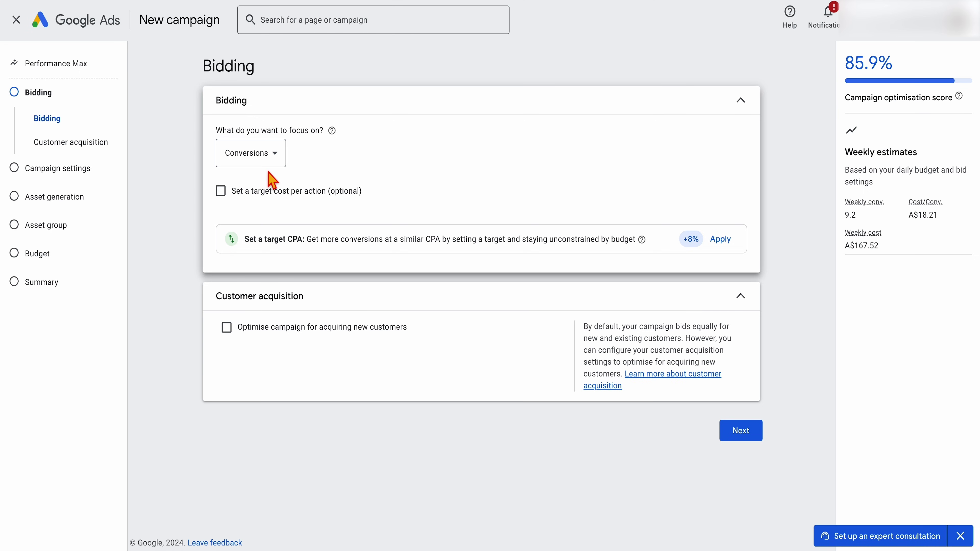
click(270, 165)
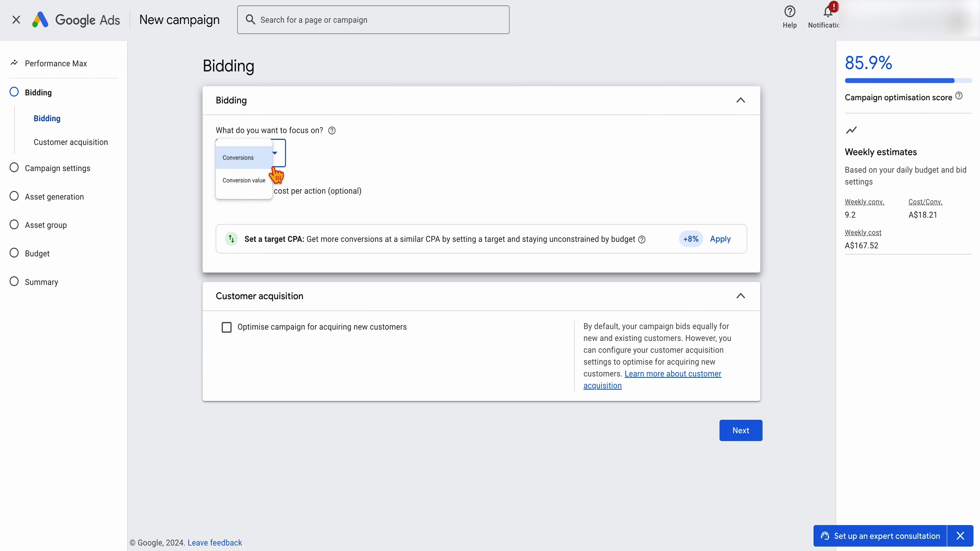
click(397, 216)
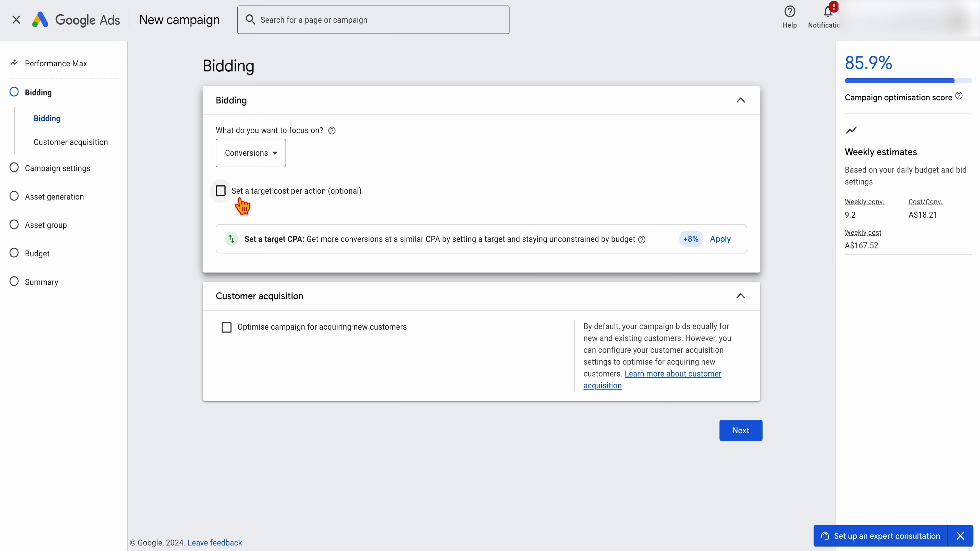
Try the optional target cost per action, switch it off again, and recheck the bidding focus choices
click(221, 191)
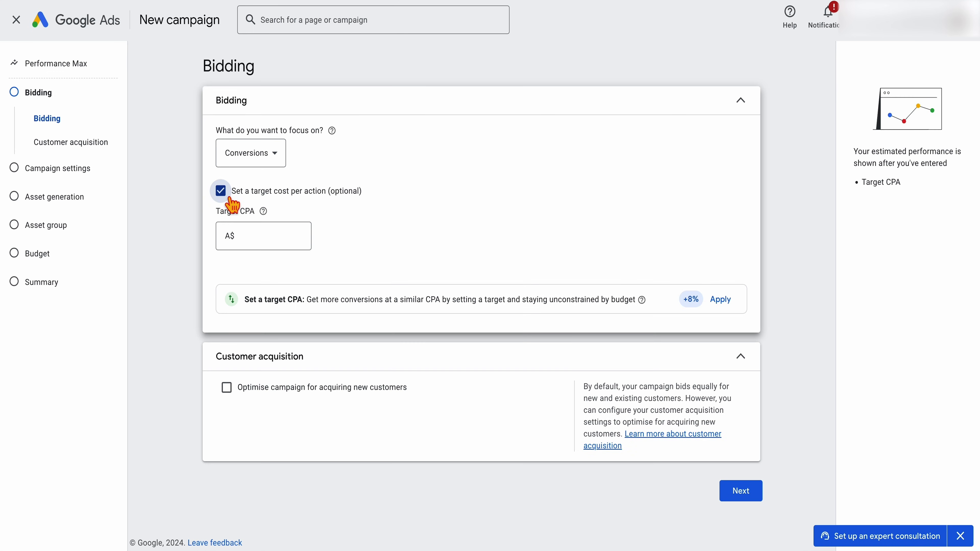
click(221, 191)
click(256, 160)
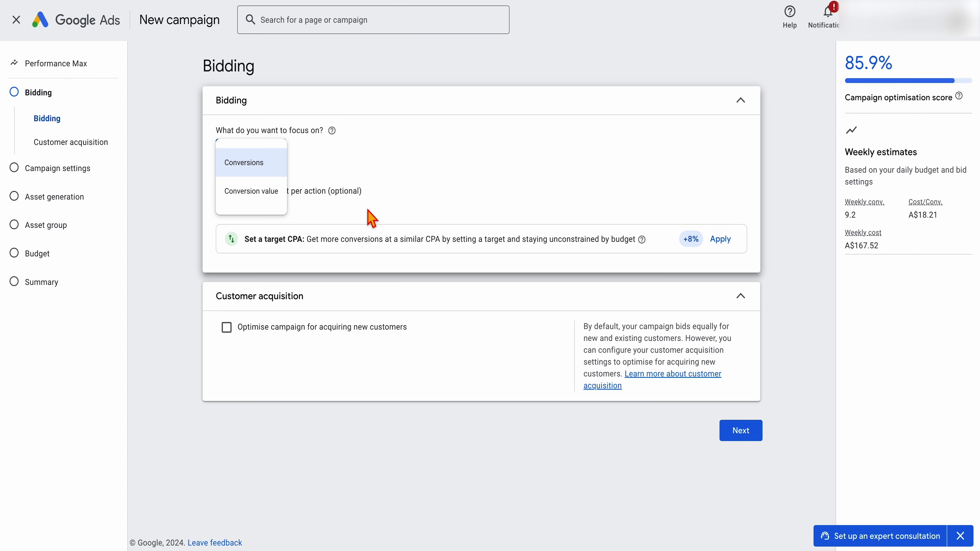
click(371, 218)
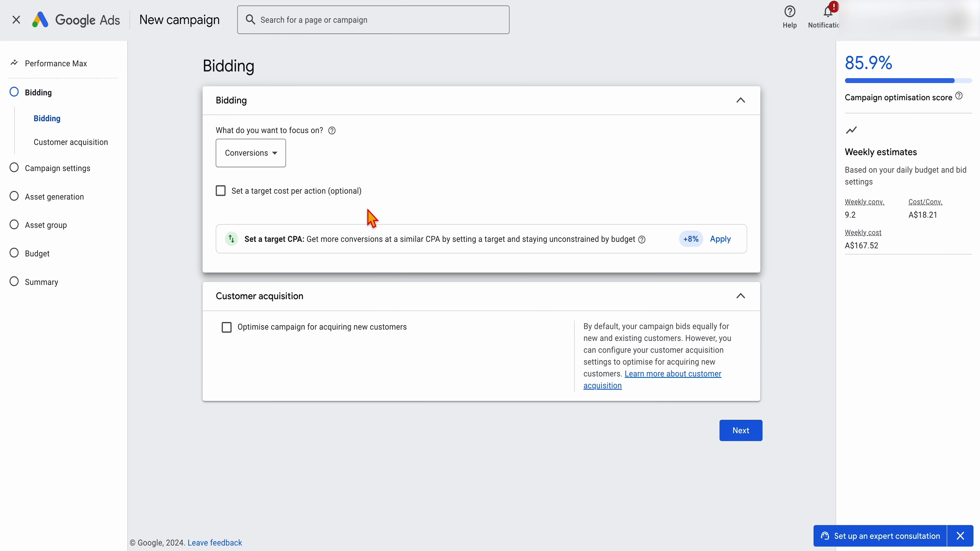
Try optimising the campaign for acquiring new customers by bidding only for new customers, including defining an existing customer list
click(289, 335)
scroll(289, 339, down, 3)
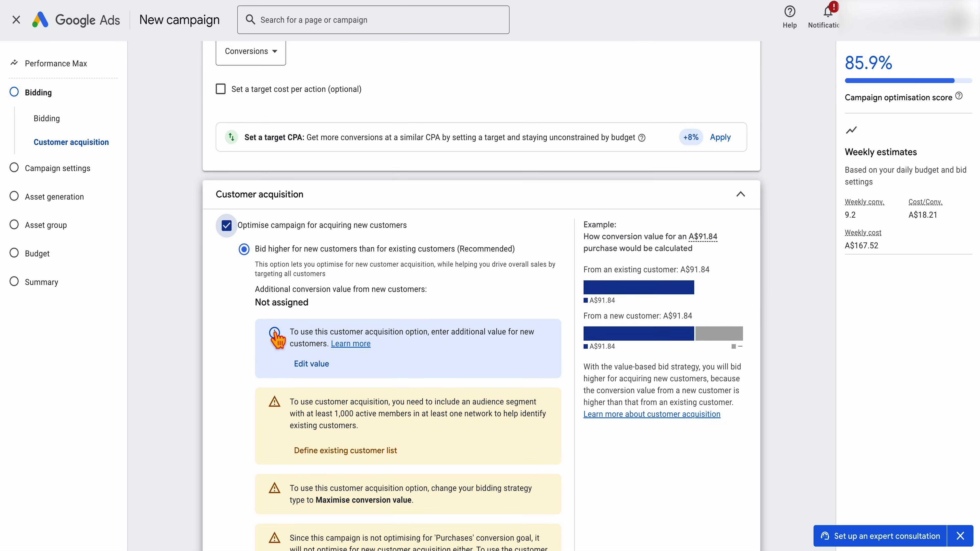
scroll(269, 247, down, 5)
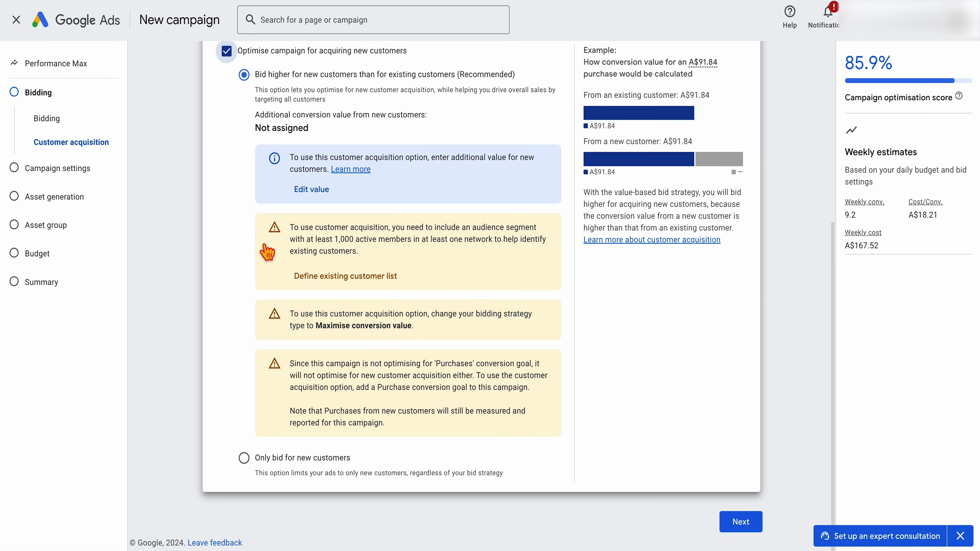
click(246, 457)
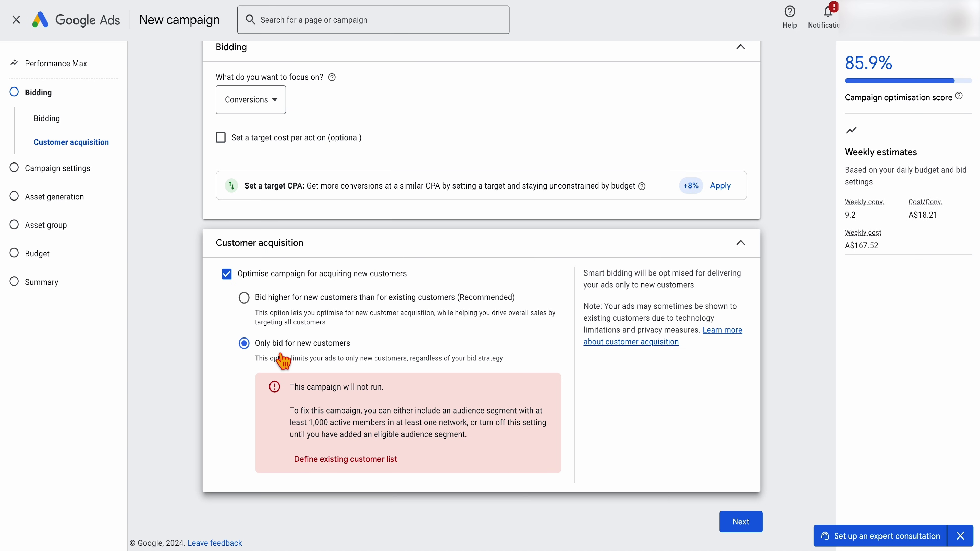
click(332, 468)
click(410, 33)
click(227, 273)
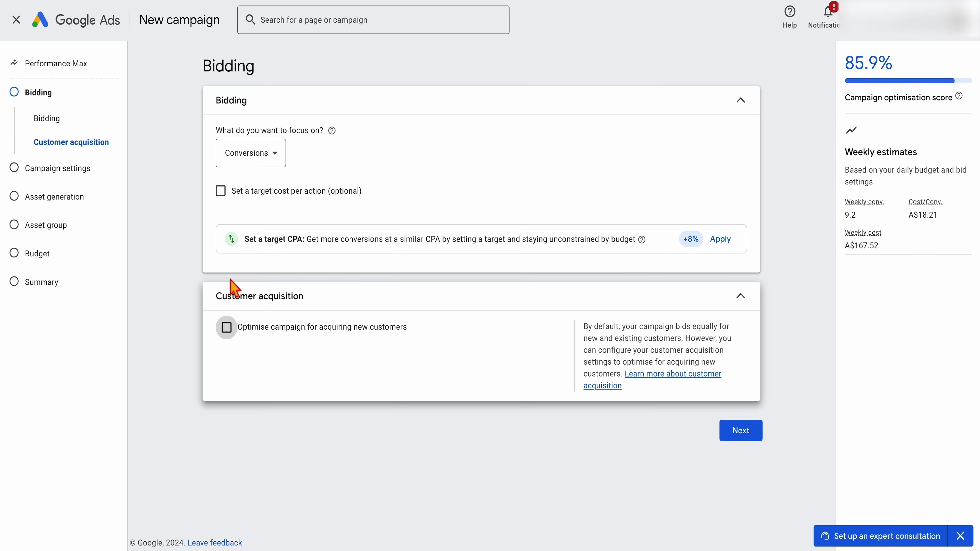
Look over the options for bidding higher for new customers, leaving optimisation for acquiring new customers off
click(226, 327)
scroll(262, 487, down, 5)
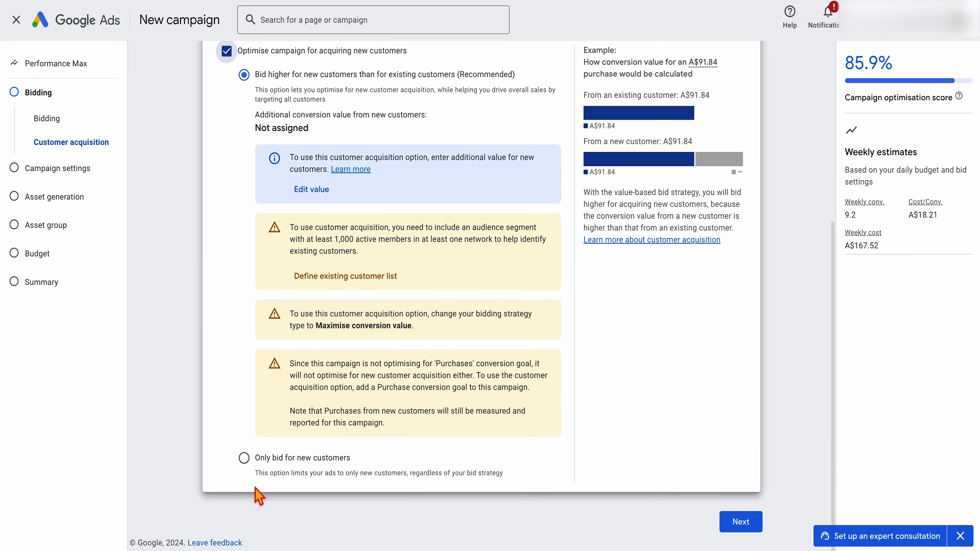
scroll(262, 386, up, 5)
click(226, 264)
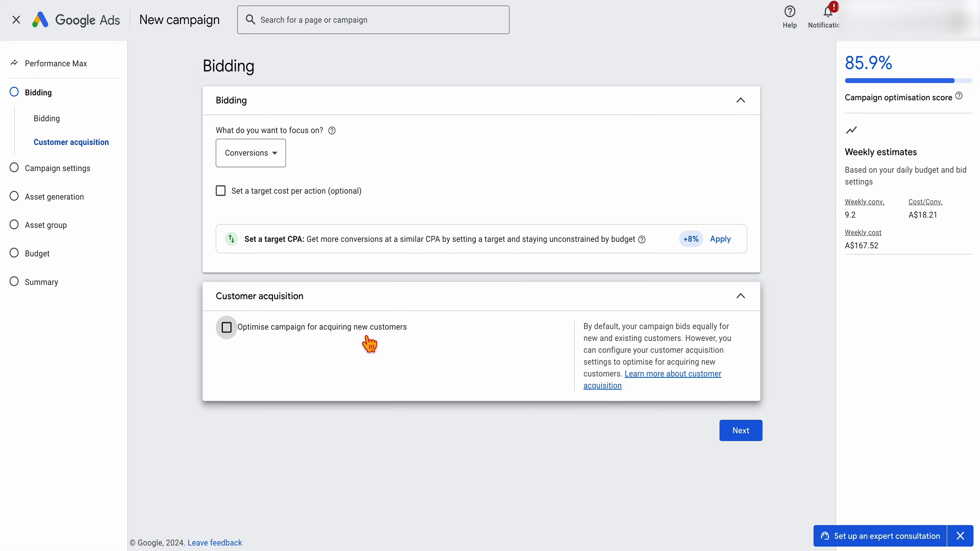
Continue to the campaign settings and target Australia as the campaign's location
click(743, 438)
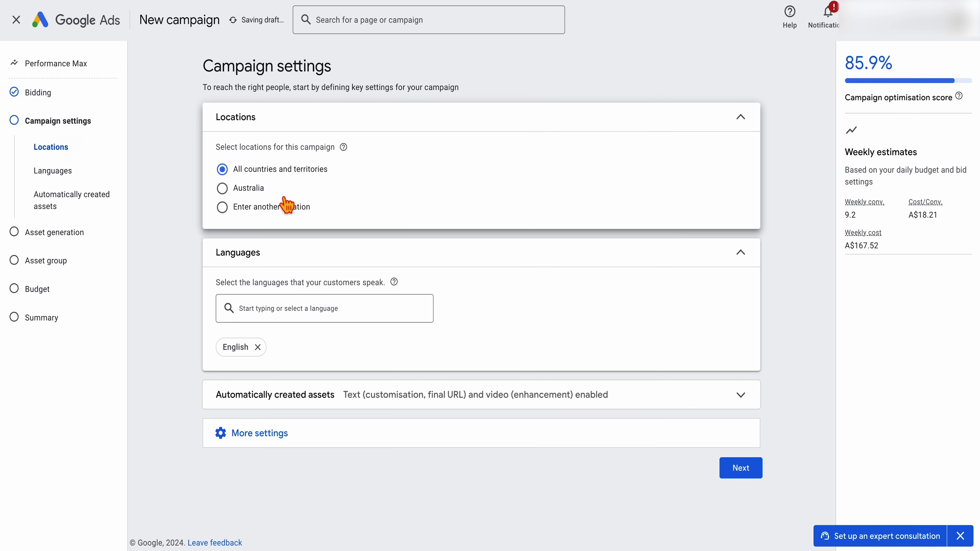
click(234, 195)
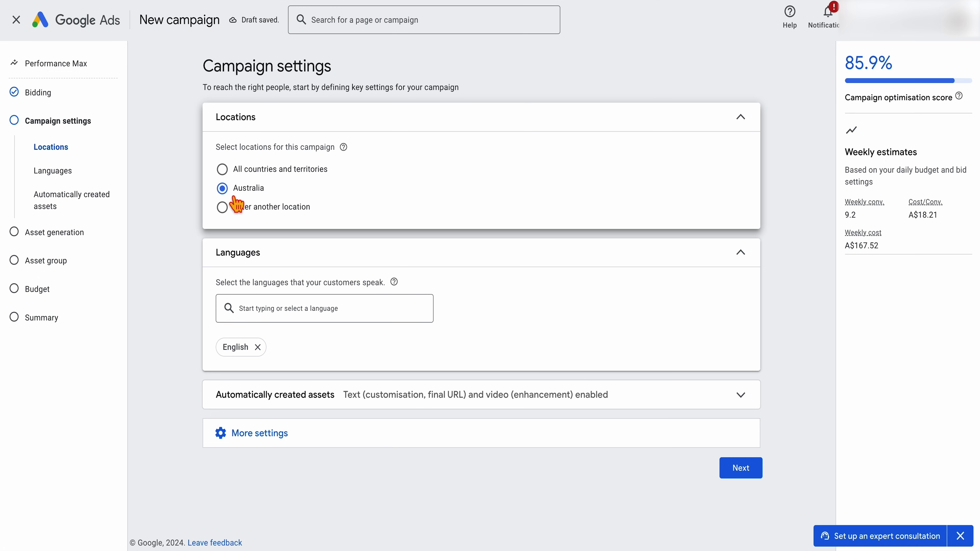
click(263, 214)
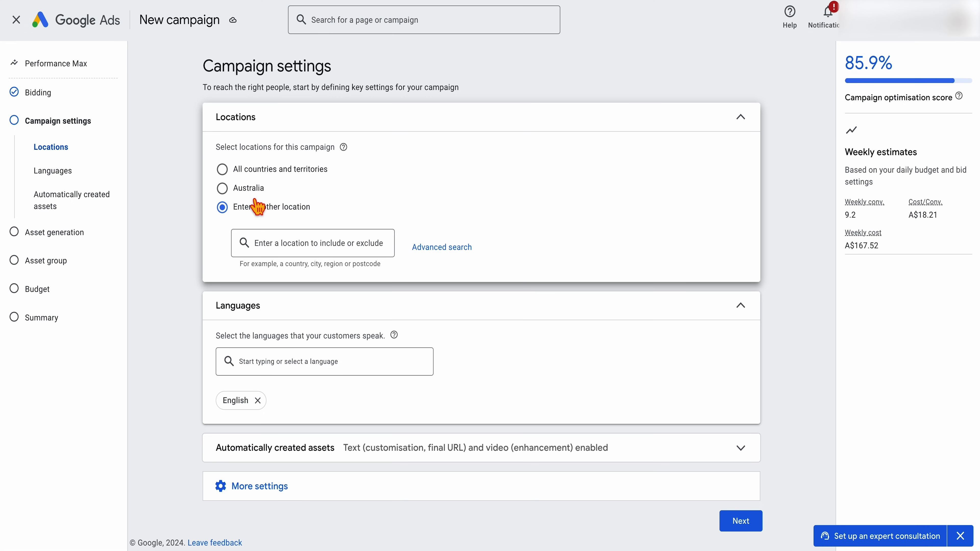
click(247, 189)
Review the automatically created assets summary and reveal the campaign's additional settings
click(307, 392)
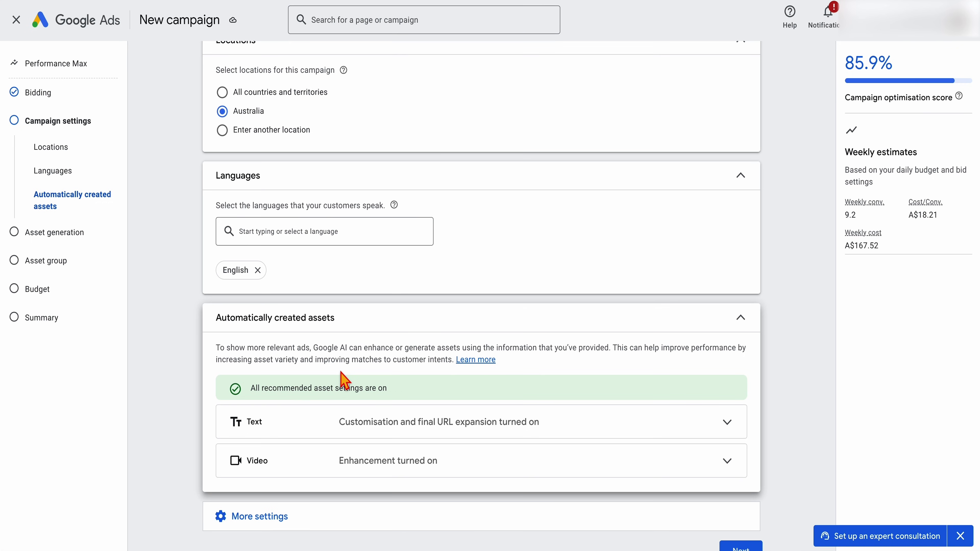
scroll(377, 425, down, 5)
click(370, 482)
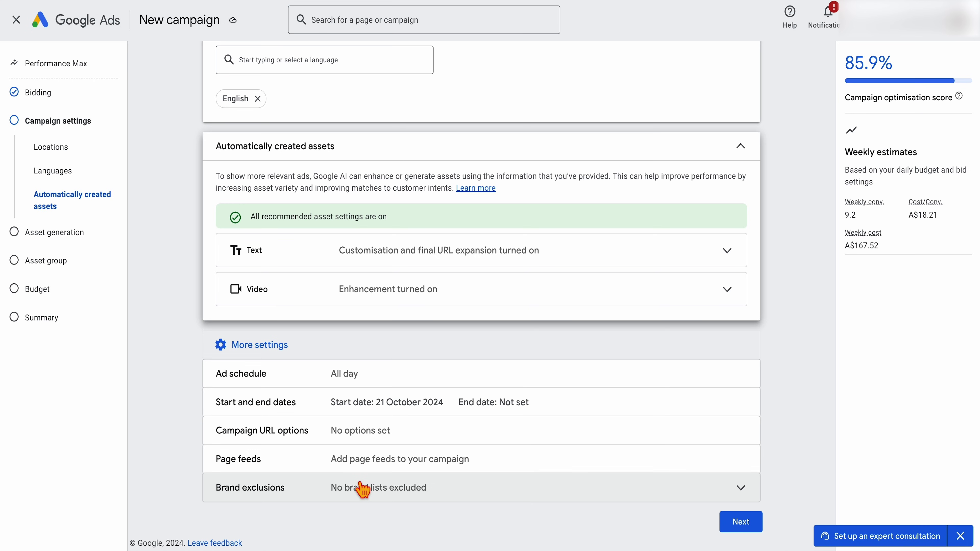
click(372, 327)
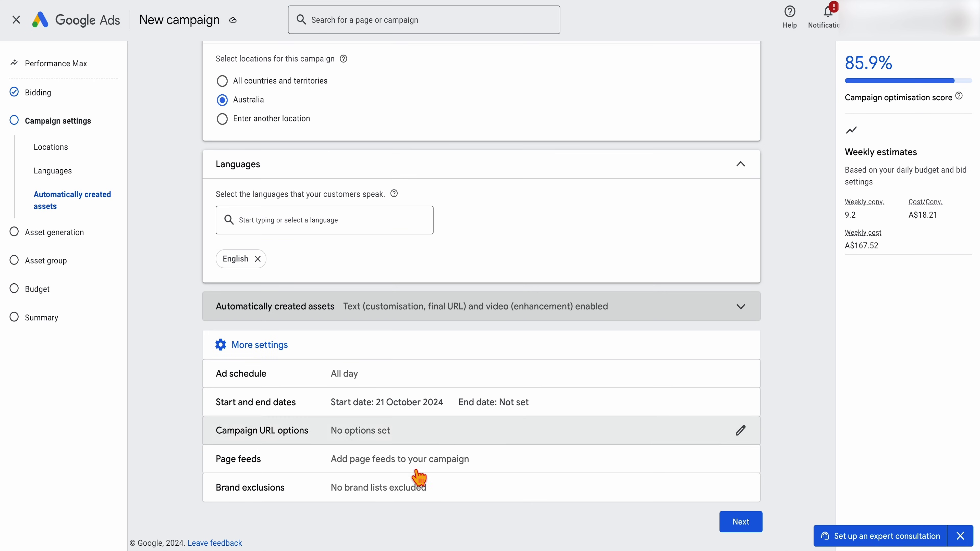
Examine the brand exclusions, including the existing brand lists and the form for a new account-level brand list
click(460, 498)
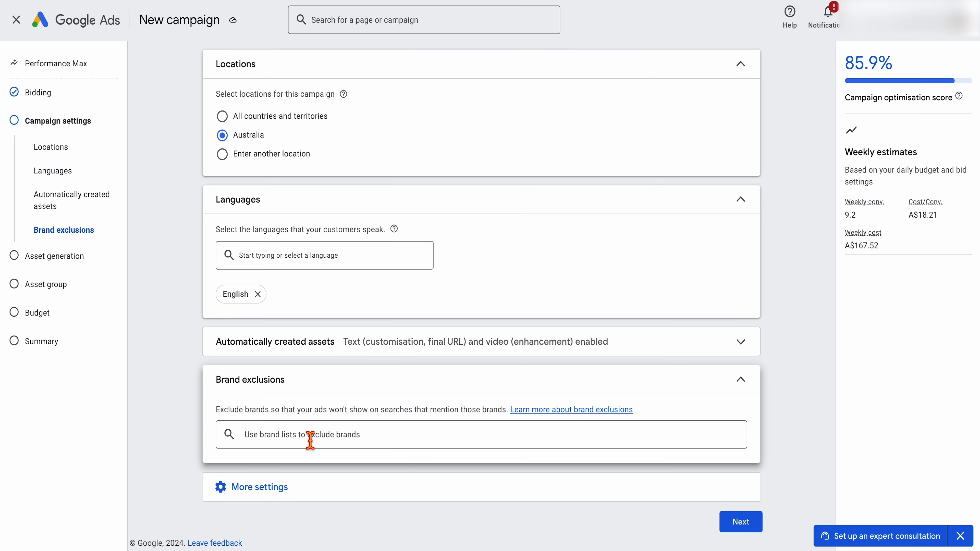
click(310, 440)
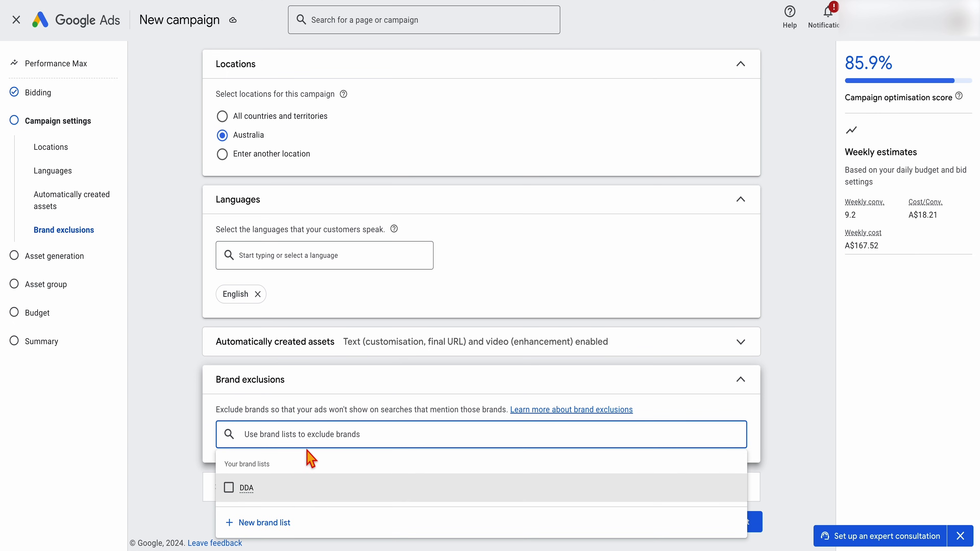
click(266, 522)
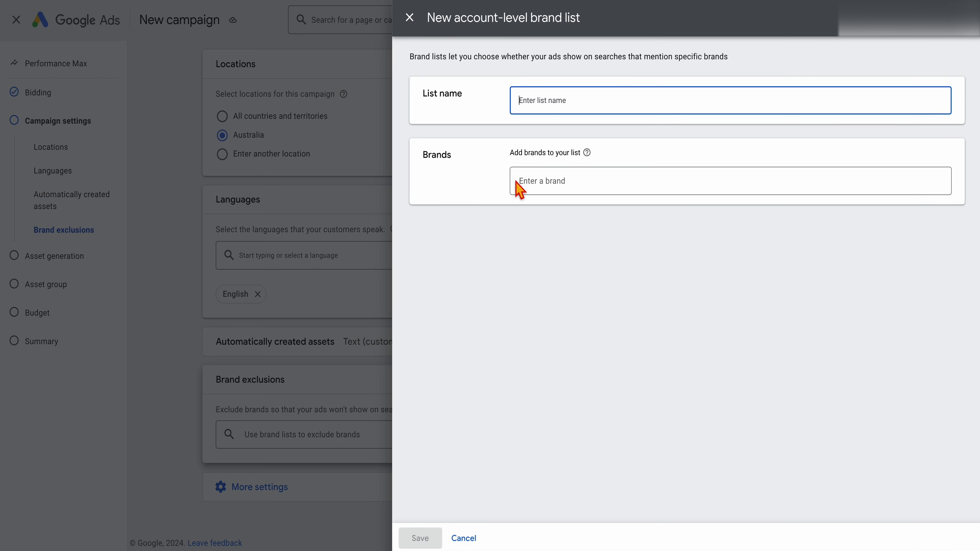
click(575, 185)
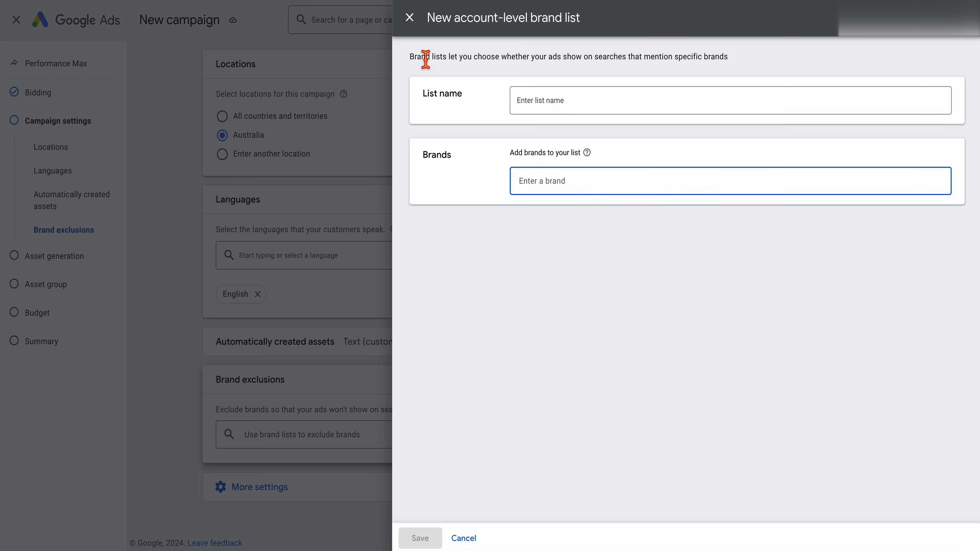
click(410, 18)
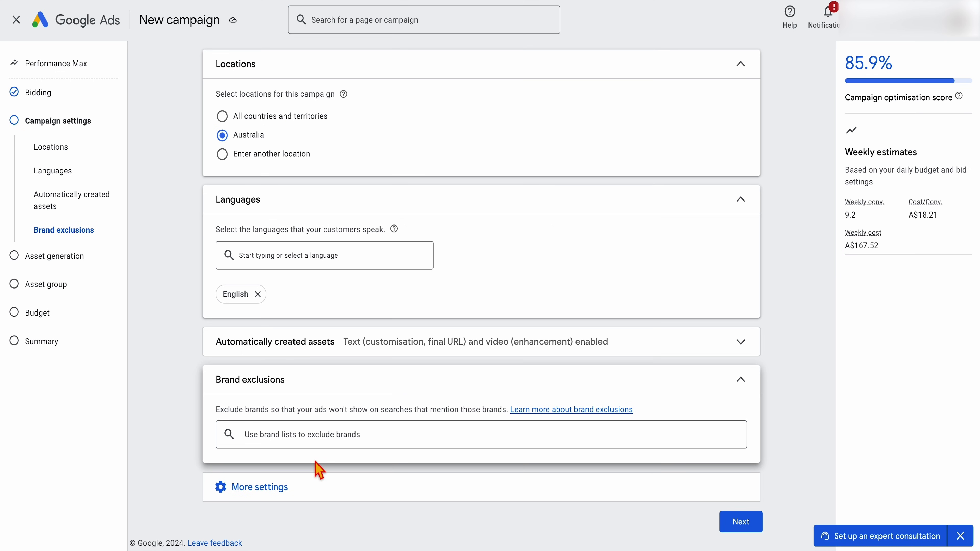
Examine the text settings of the automatically created assets, including excluding URLs individually or by a "URL contains" rule, without adding any exclusion
click(362, 492)
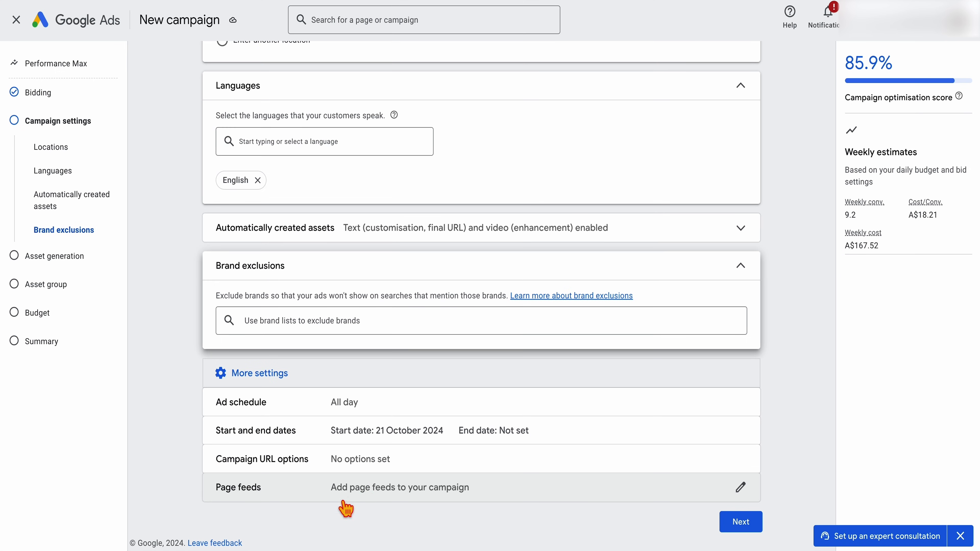
click(450, 227)
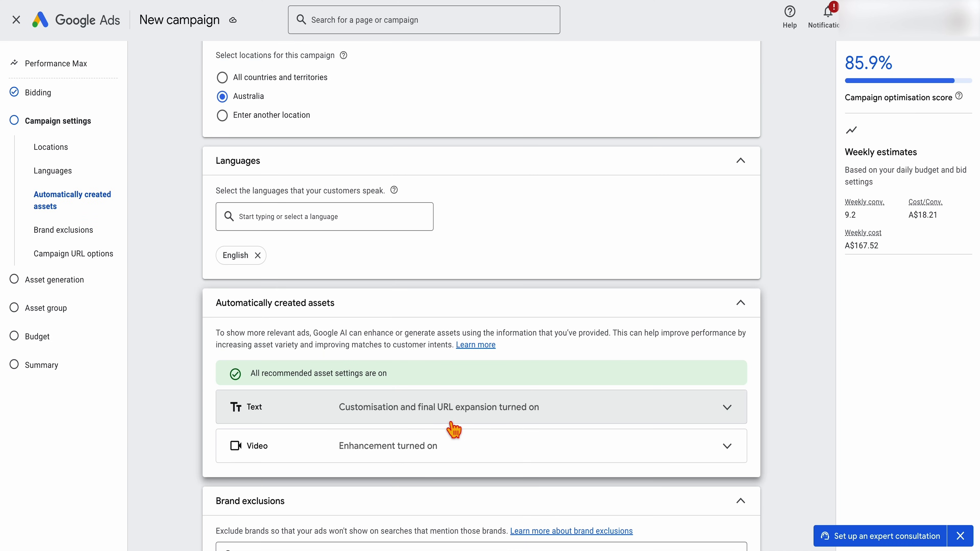
click(458, 422)
scroll(461, 429, down, 3)
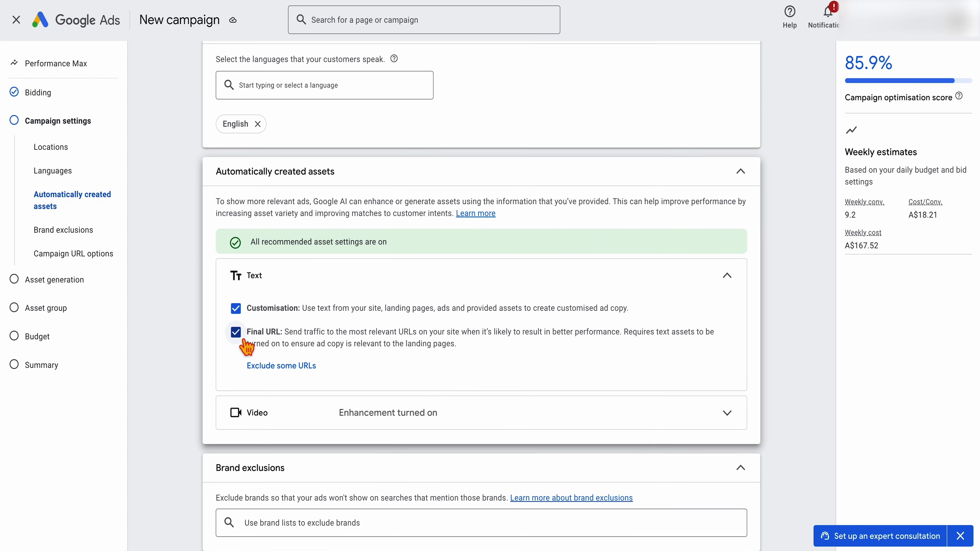
click(283, 380)
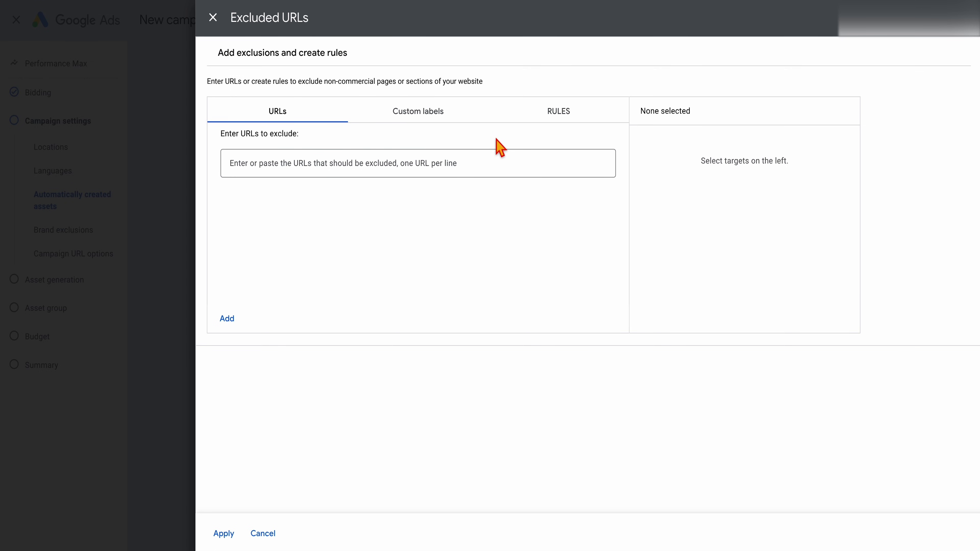
click(571, 116)
click(362, 148)
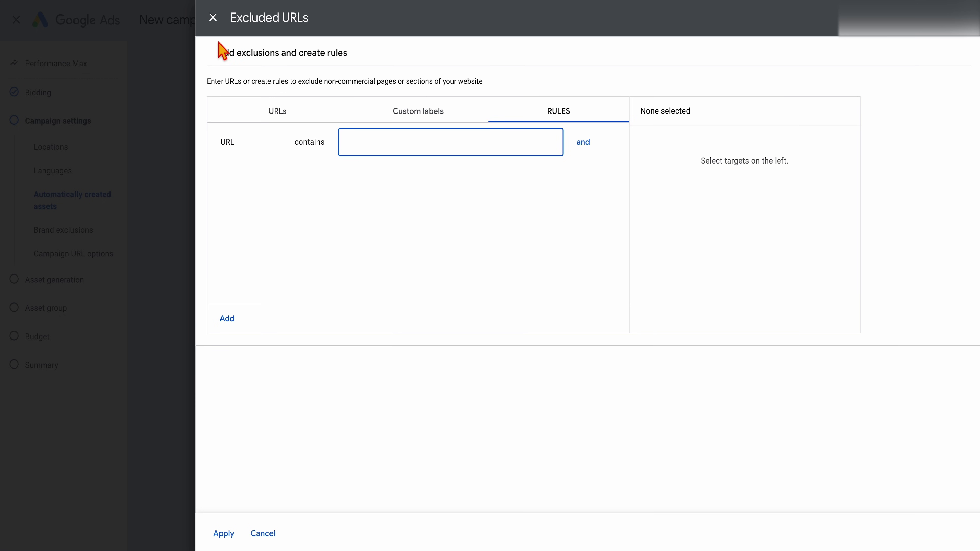
click(220, 25)
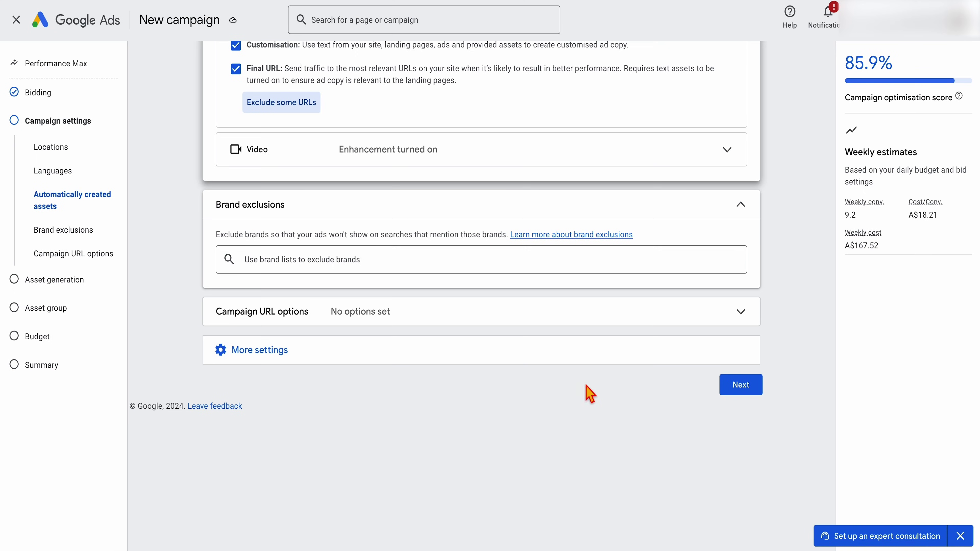
Continue to asset generation, look over the suggested products, description and pages, and skip generating assets with Google AI
click(740, 385)
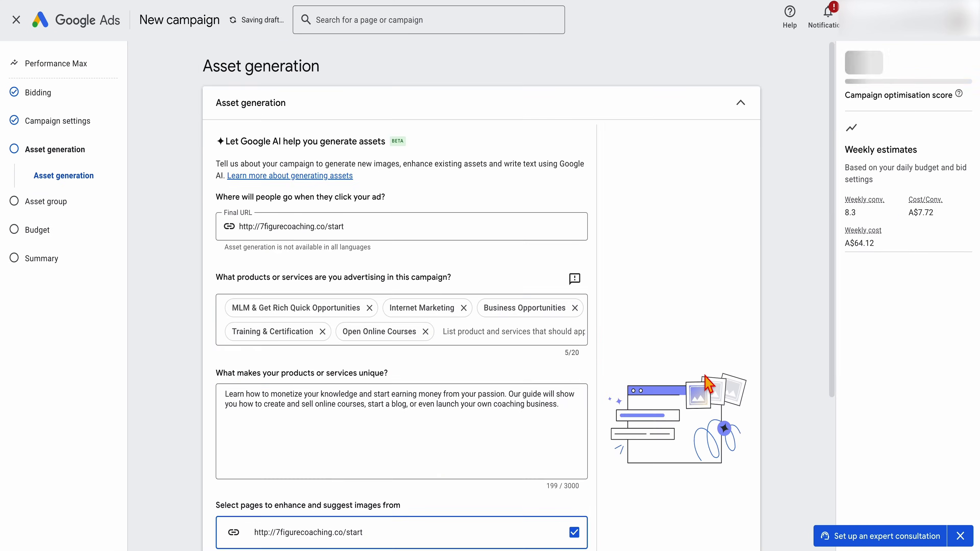
scroll(706, 384, down, 1)
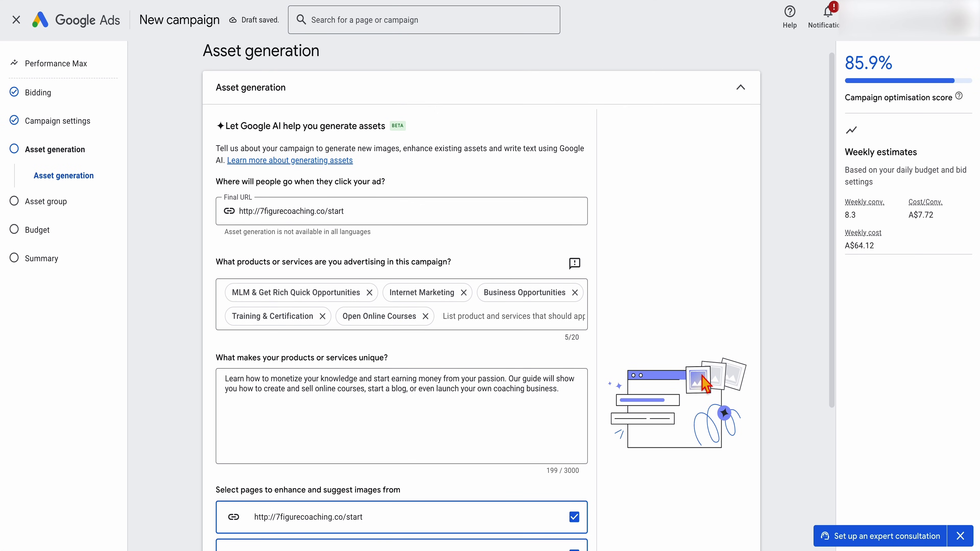
scroll(706, 384, down, 5)
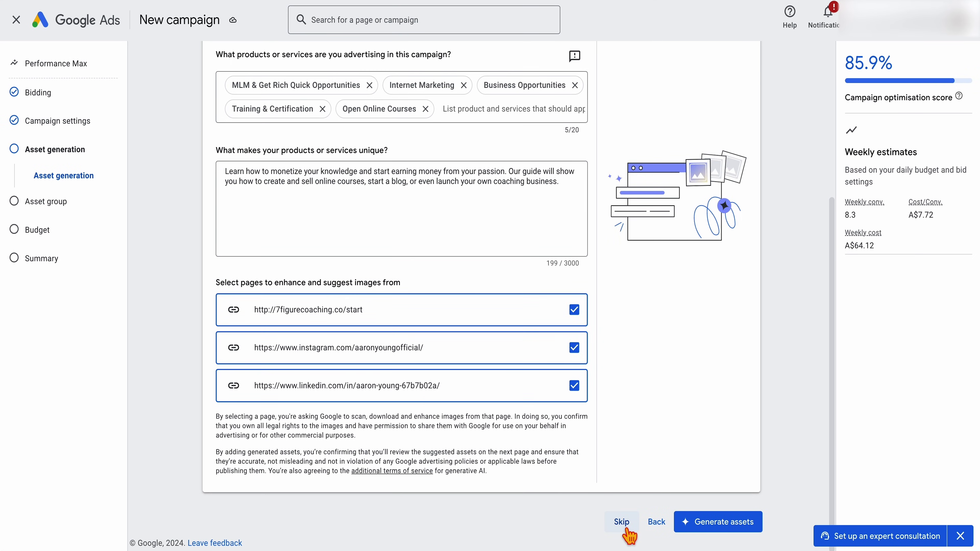
click(626, 530)
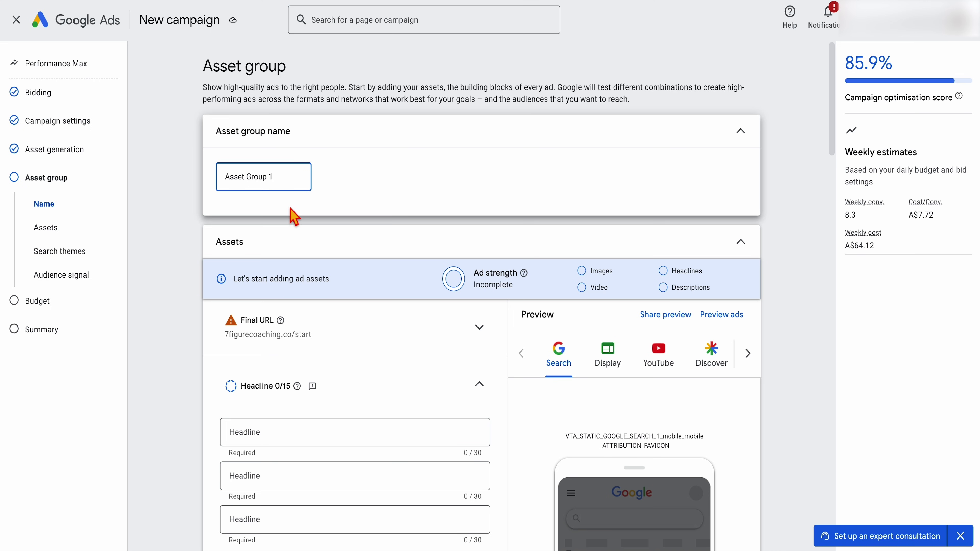
Name the asset group "leads"
key(ctrl+a)
text(leads)
scroll(309, 178, down, 1)
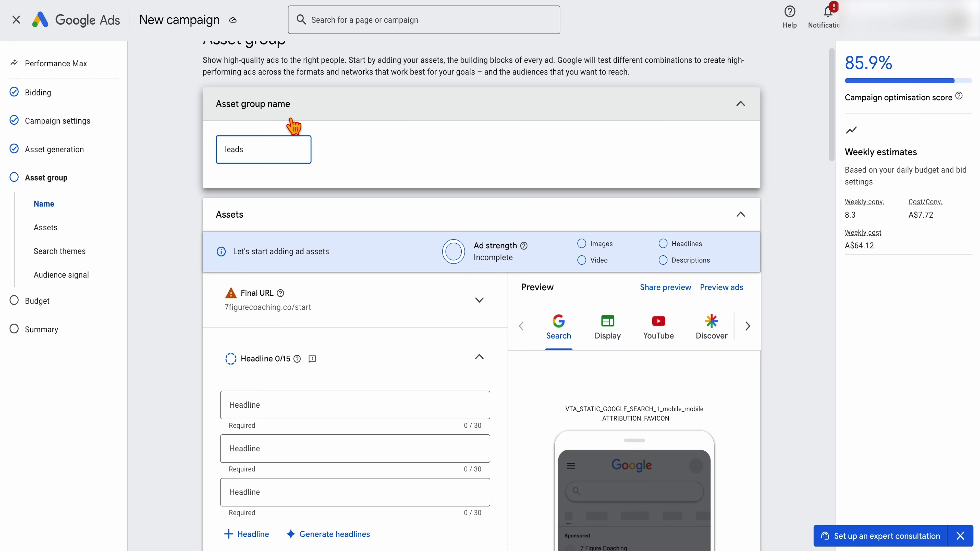
Review the asset group's headlines, long headlines and descriptions down to its images section
scroll(280, 311, down, 5)
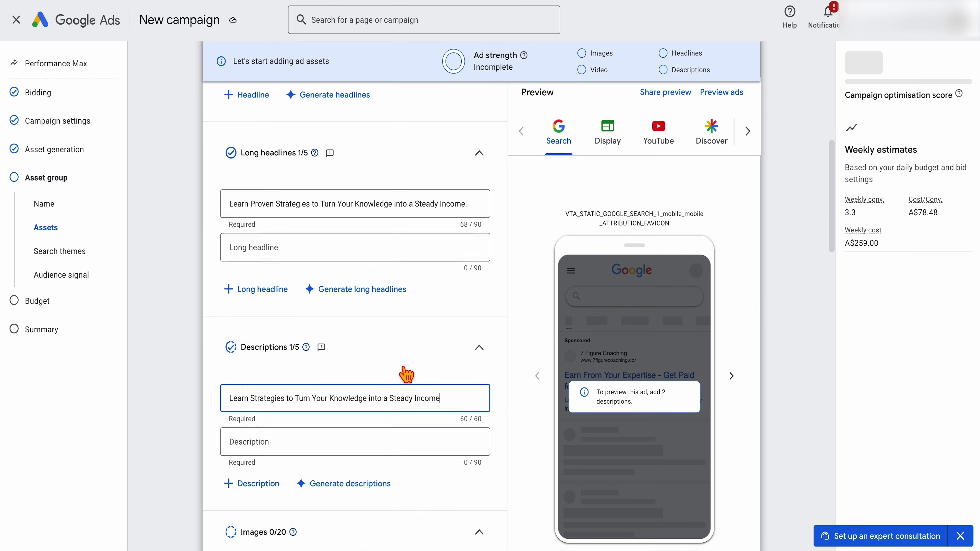
scroll(402, 373, up, 3)
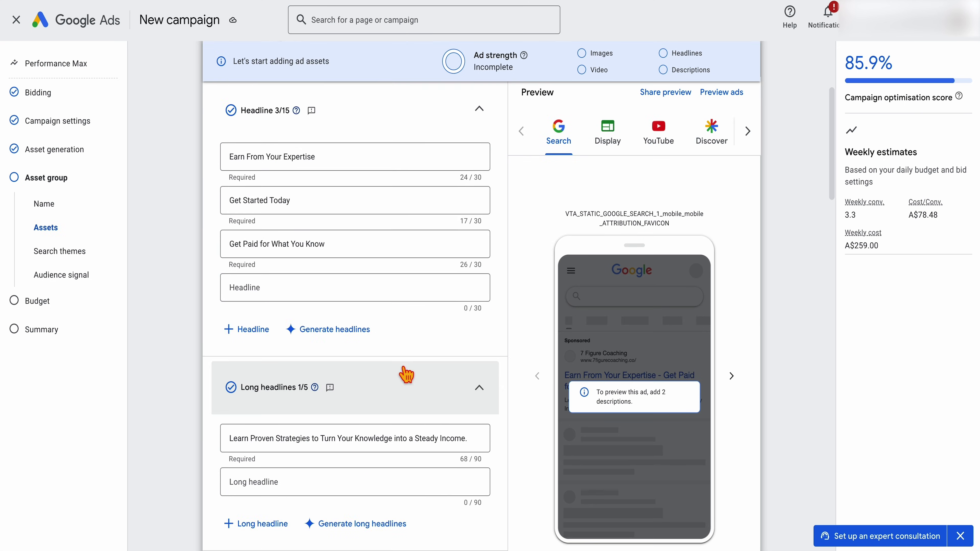
scroll(406, 374, down, 1)
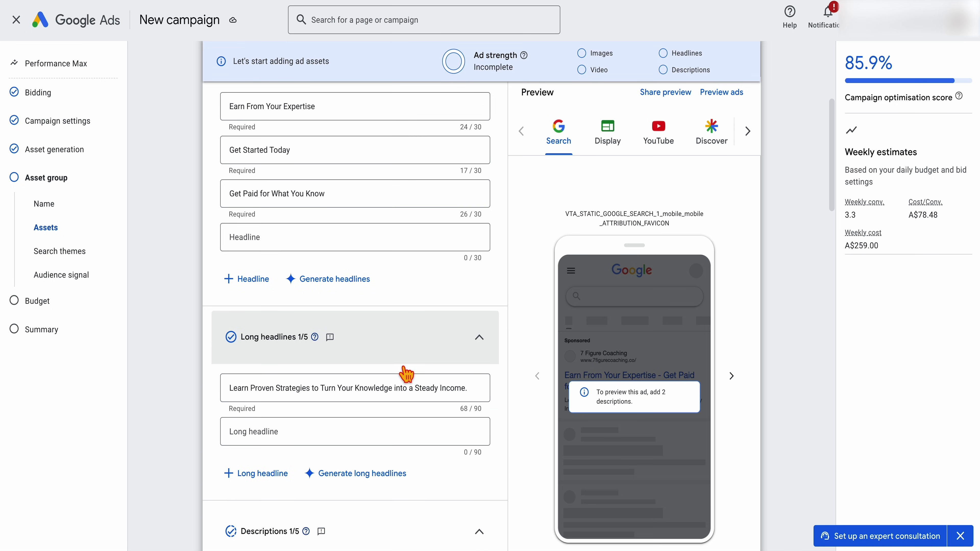
scroll(406, 374, down, 3)
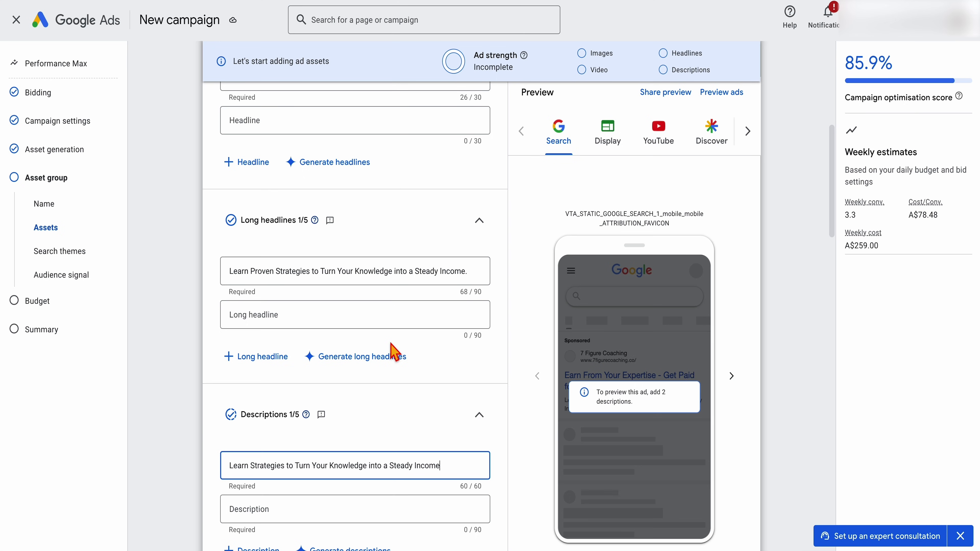
scroll(393, 351, down, 3)
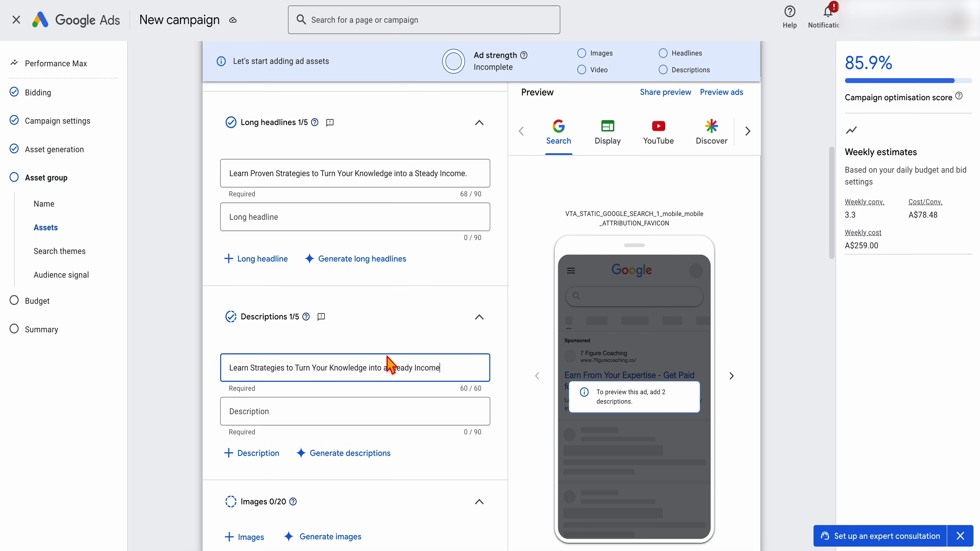
scroll(389, 365, down, 5)
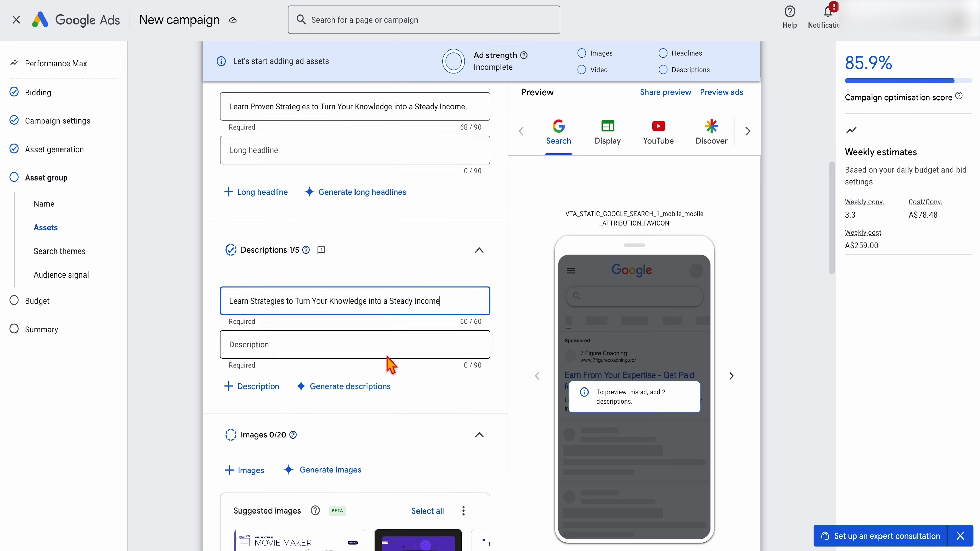
Add the horizontal 2.png and the square "Get Paid for what You Know" and "Start Earning from your Expertise" images from the asset library
click(243, 352)
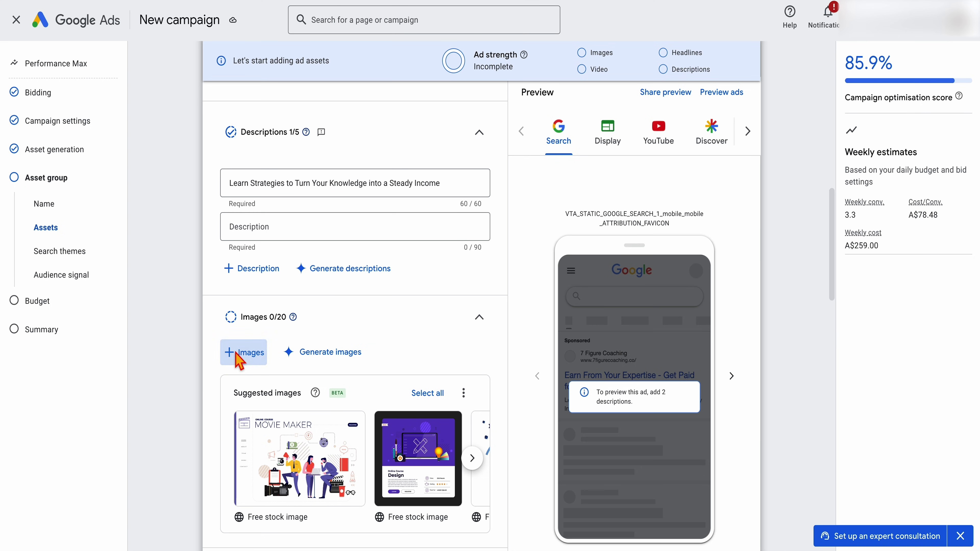
click(415, 62)
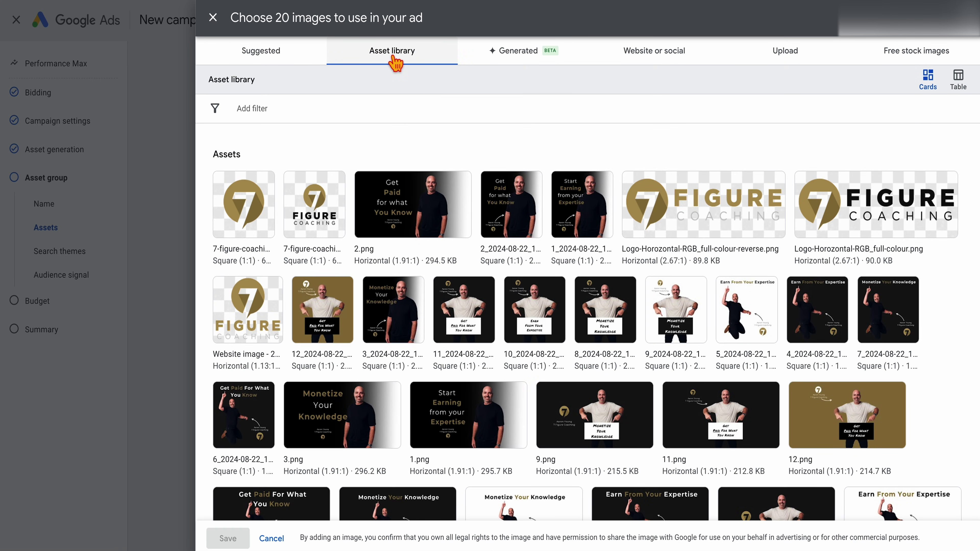
click(413, 216)
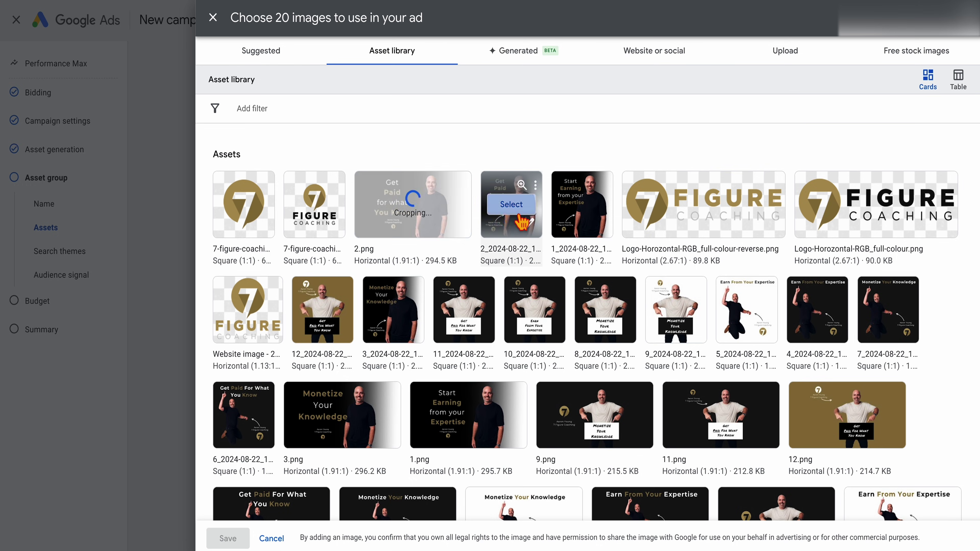
click(499, 208)
click(579, 204)
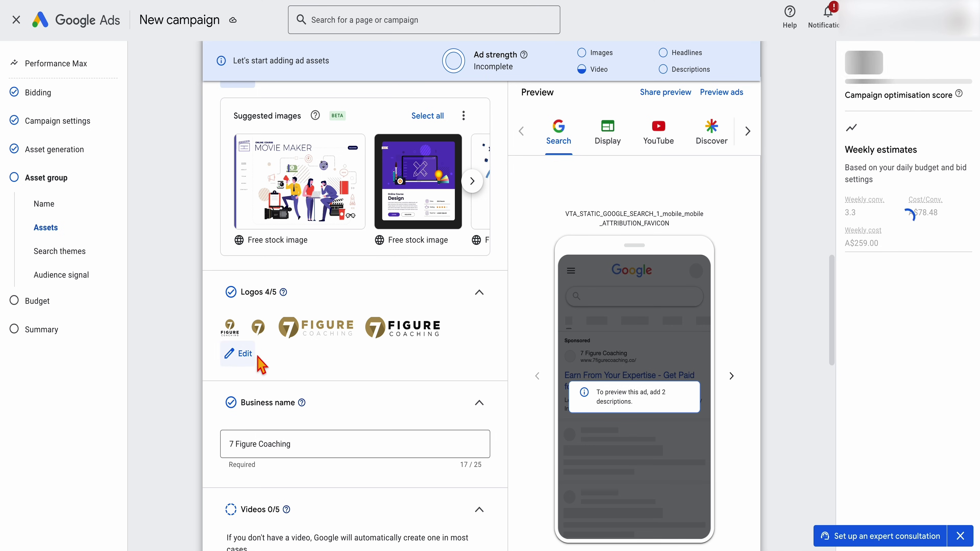
Look over the suggested logos and the upload option for the asset group's logos
click(231, 355)
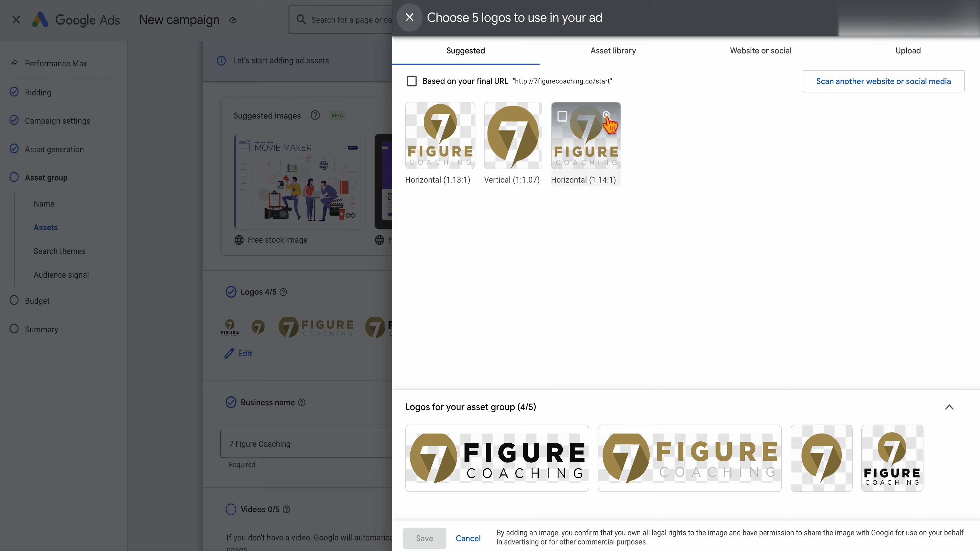
click(900, 58)
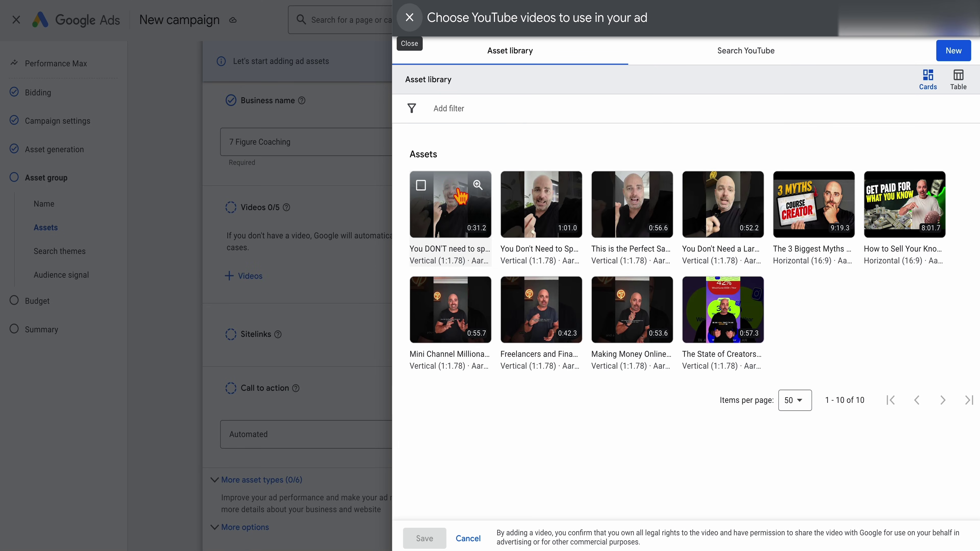
Add the first three vertical YouTube videos (0:31, 1:01 and 0:56 long) from the asset library to the asset group
click(491, 192)
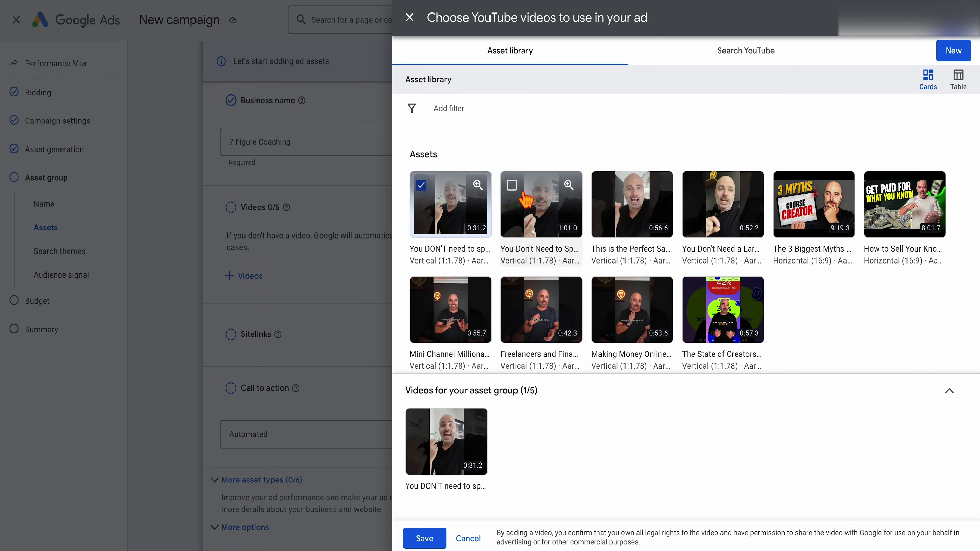
click(512, 186)
click(602, 186)
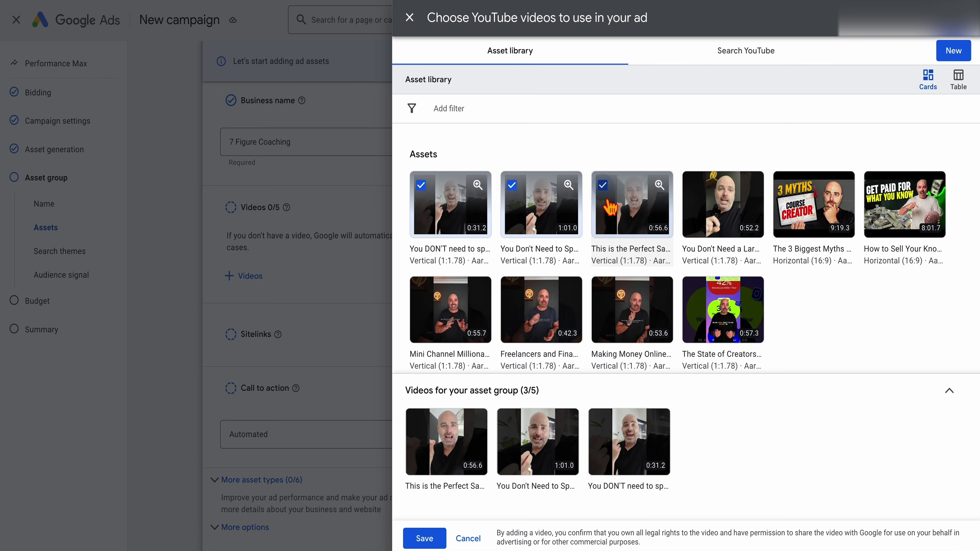
click(425, 538)
Add the search themes "learn how to sell online courses" and "become a course creator" to the signals
scroll(399, 459, down, 5)
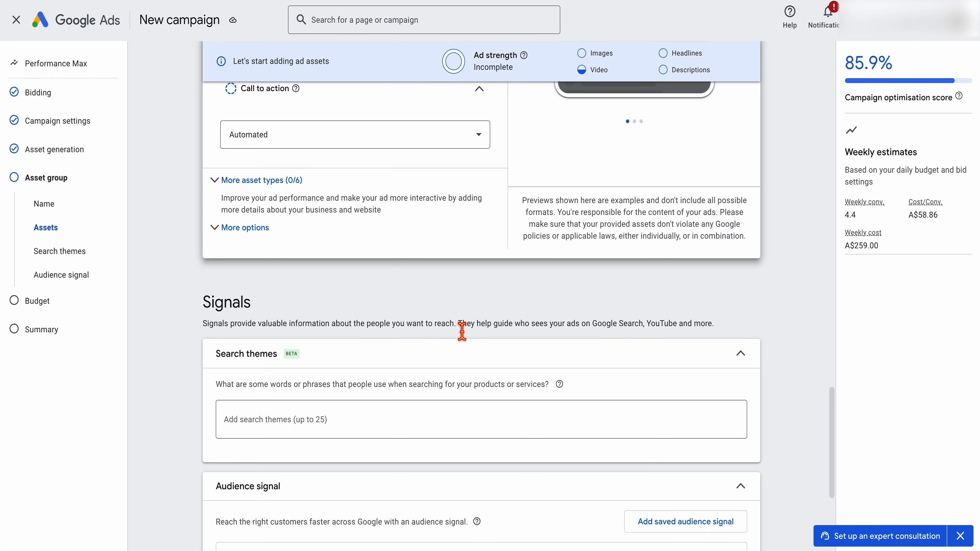
drag(462, 330, 677, 324)
scroll(455, 350, down, 2)
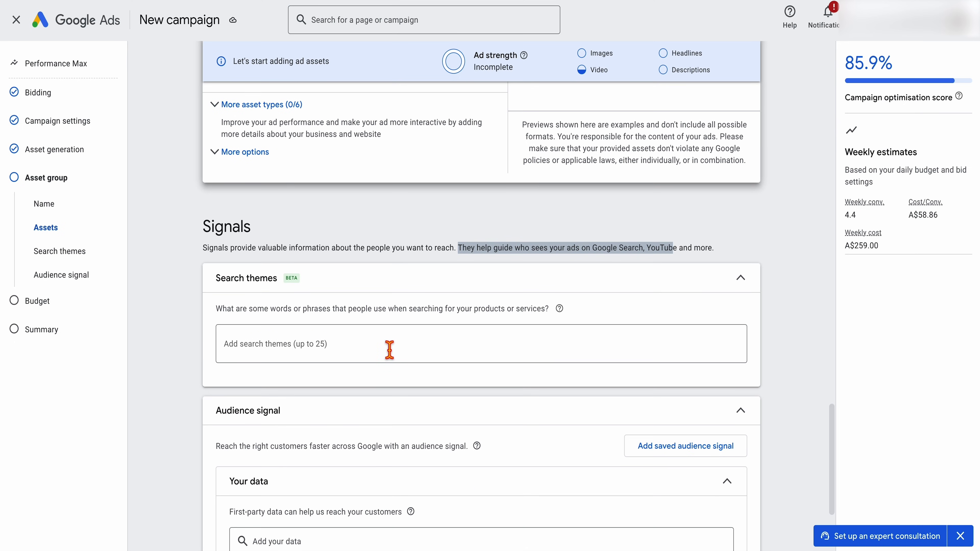
click(373, 354)
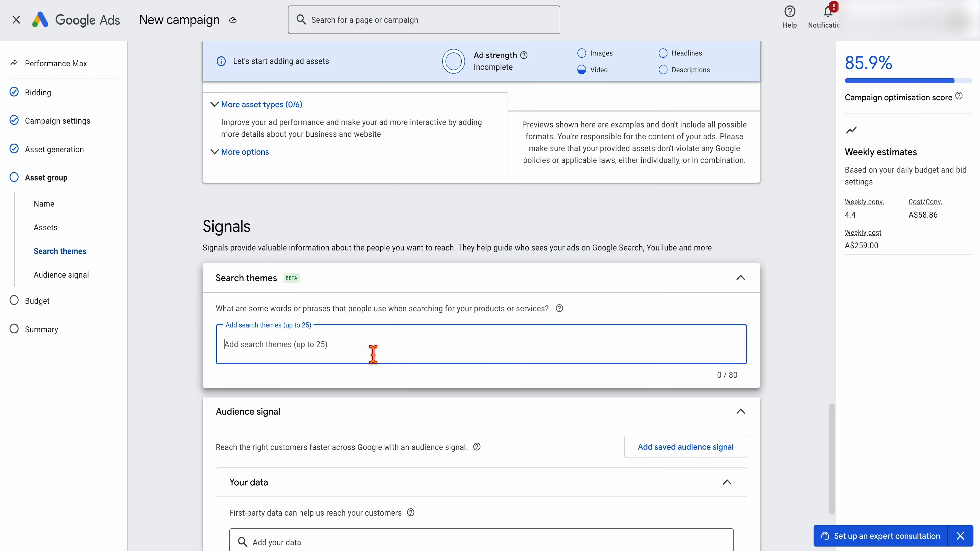
text(learn how to sell online courses become a course creator)
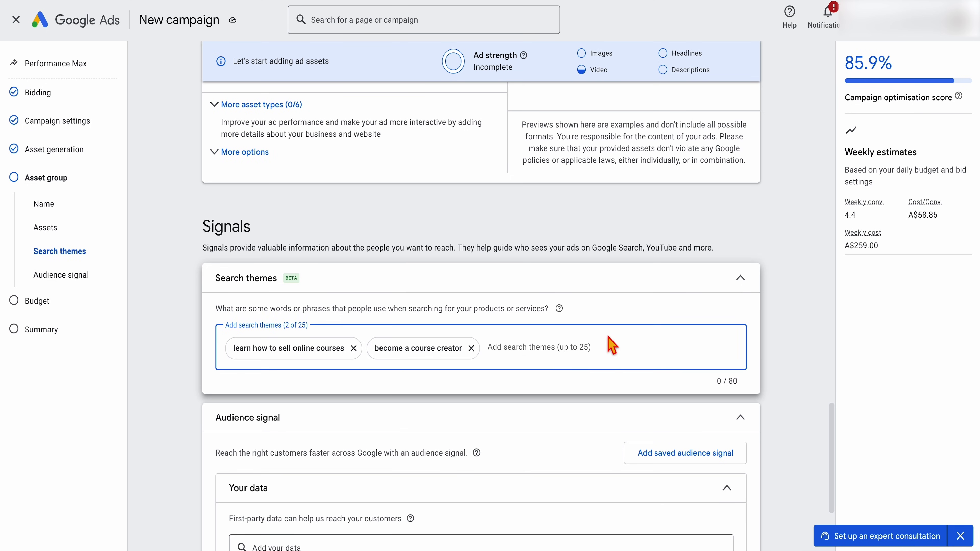
Add the website visitor segments All visitors (Google Ads) and All Users of 7 Figure Coaching to the audience signal's own data
scroll(564, 367, down, 4)
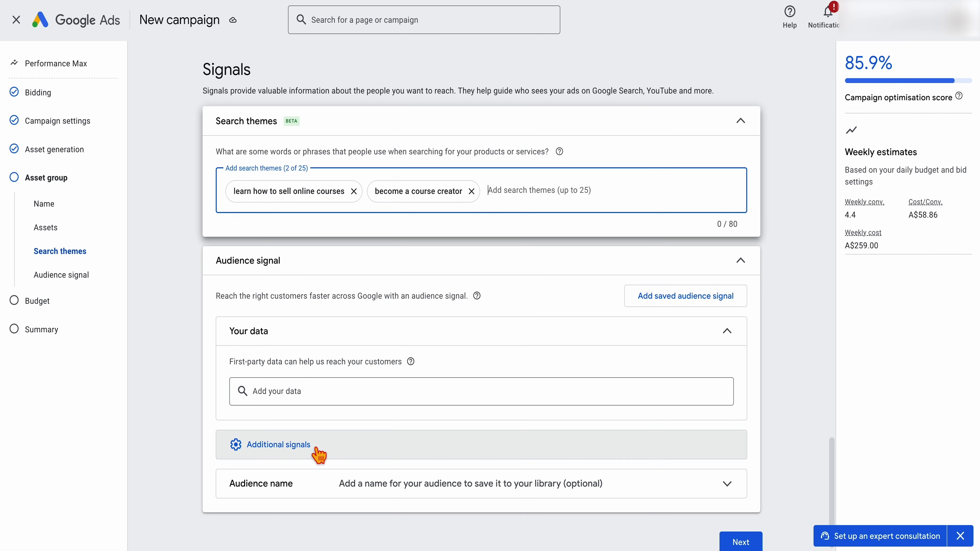
click(386, 391)
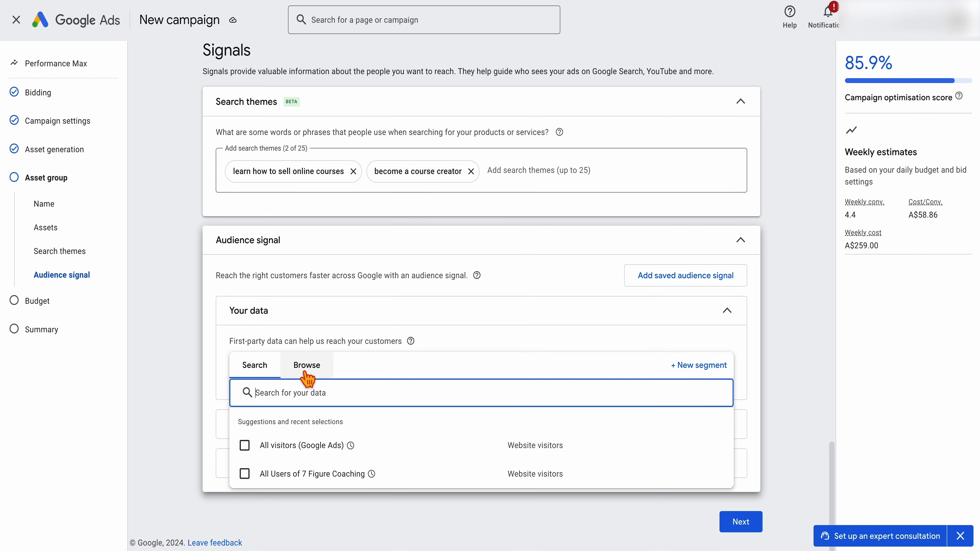
click(306, 372)
click(275, 377)
click(243, 446)
click(247, 513)
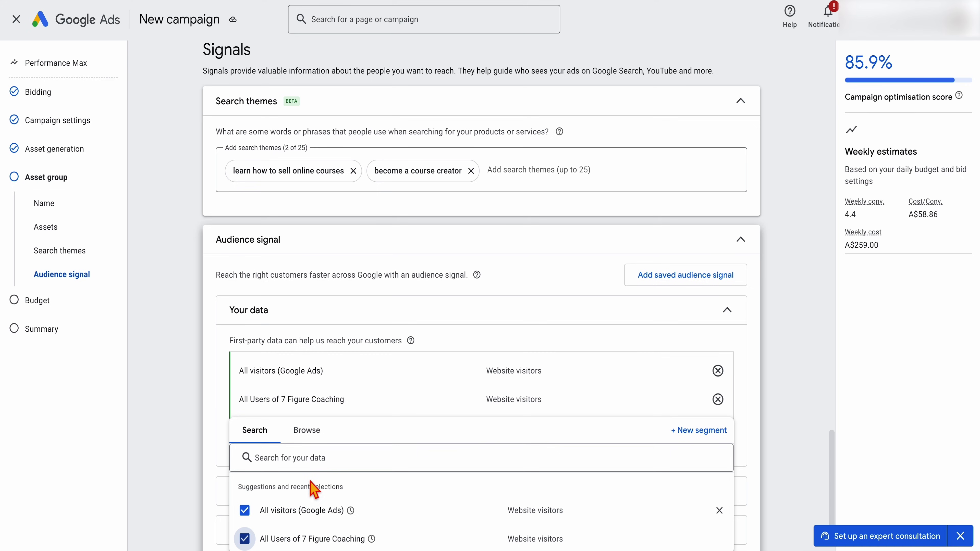
click(185, 431)
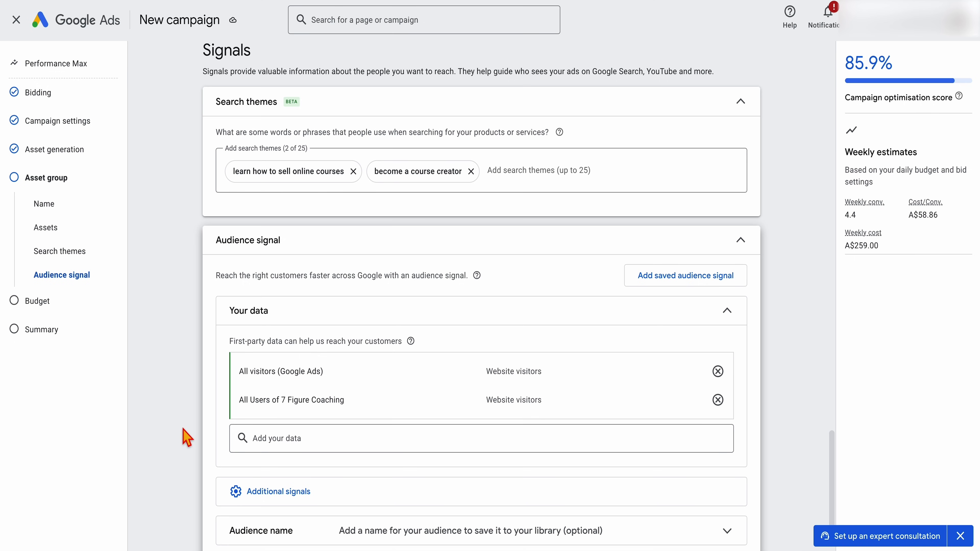
Add interests and detailed demographics to the audience signal, choosing the Make Money Online in-market segment
scroll(187, 437, down, 3)
click(278, 369)
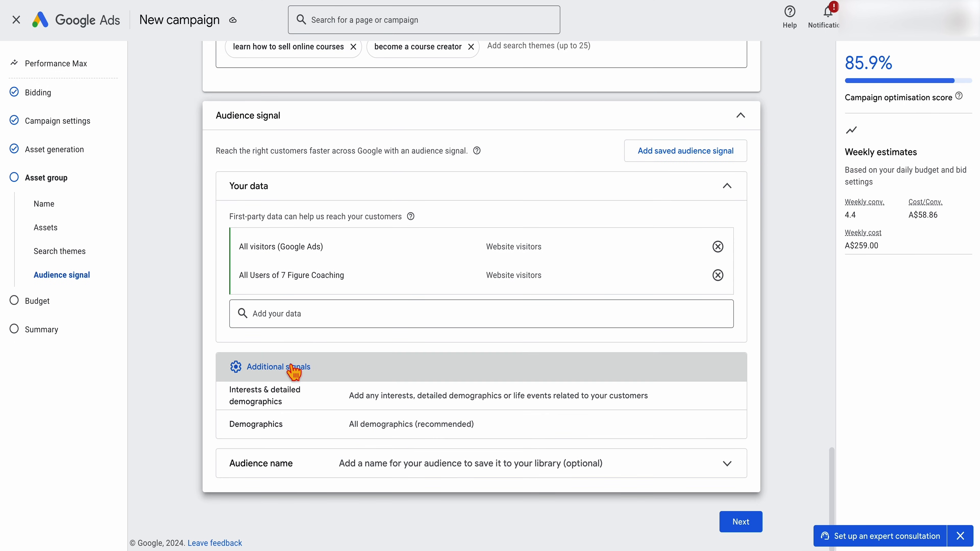
click(306, 403)
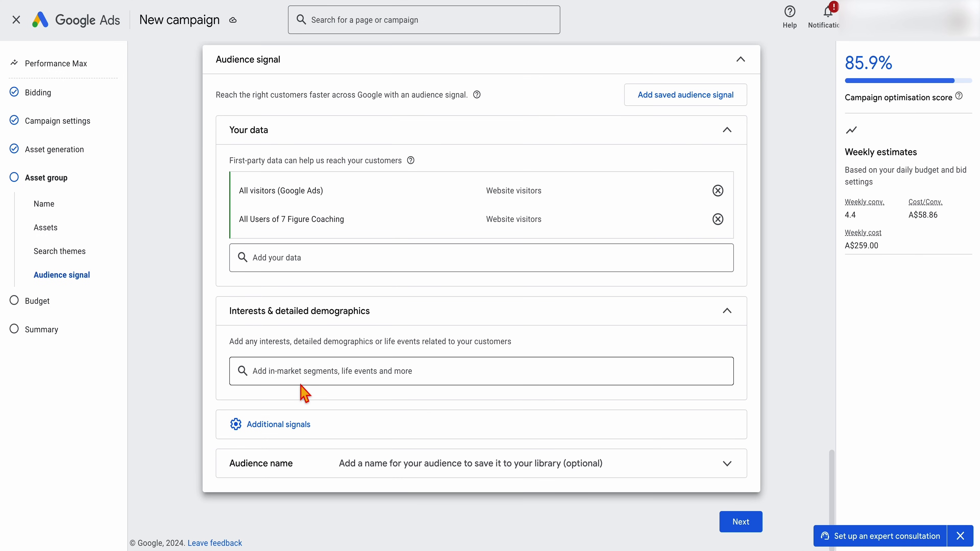
click(300, 372)
click(306, 396)
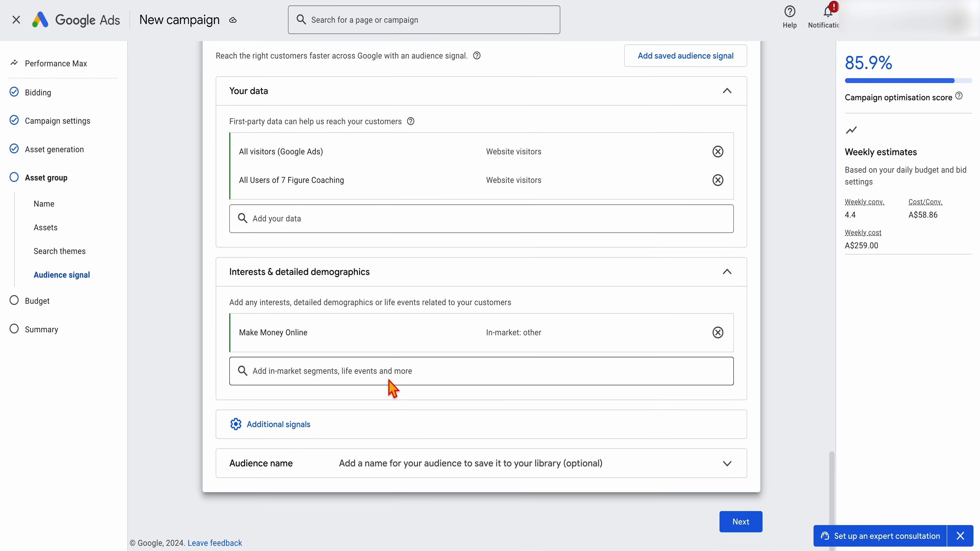
Add demographics to the audience signal and set the age range to 25 to 54
click(342, 430)
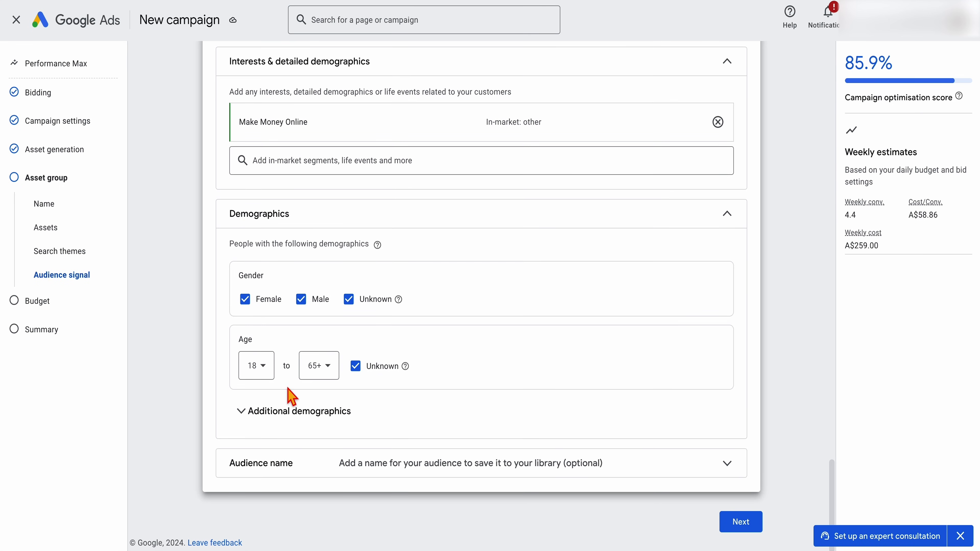
click(268, 369)
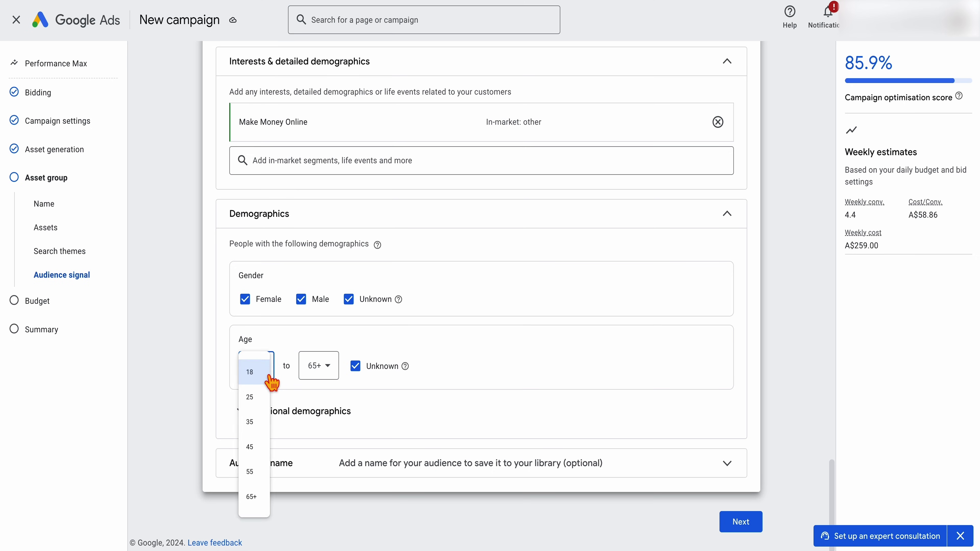
click(265, 413)
click(325, 371)
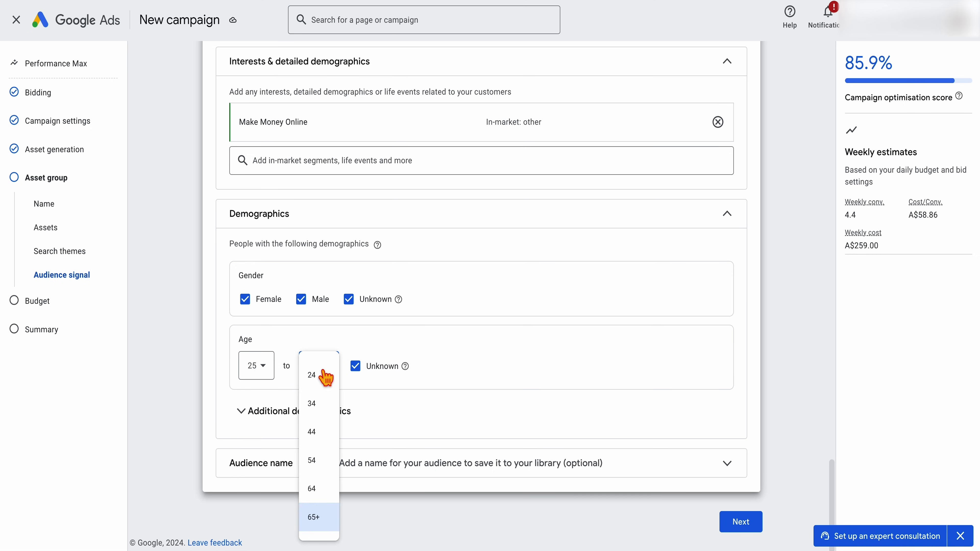
click(340, 466)
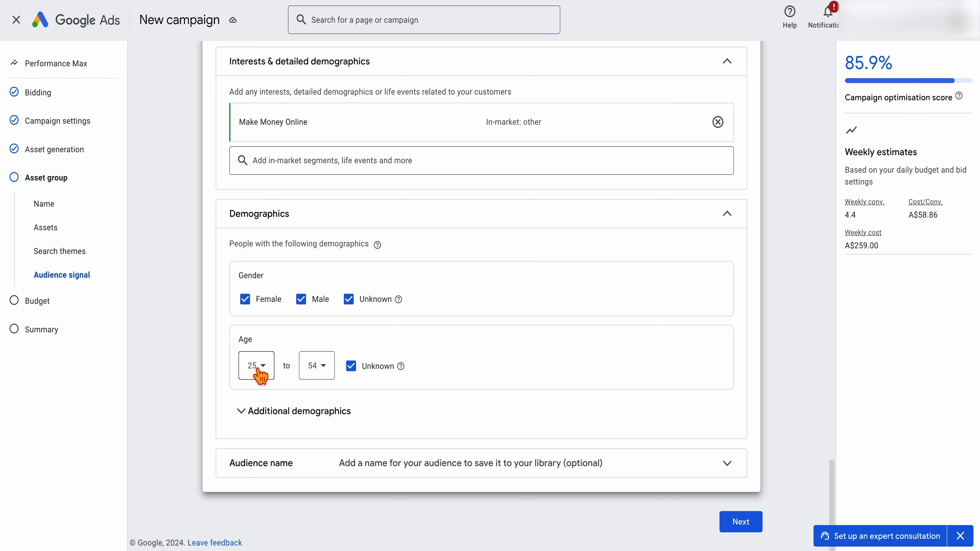
Name the audience "7FC" and continue to the budget
click(423, 463)
click(324, 447)
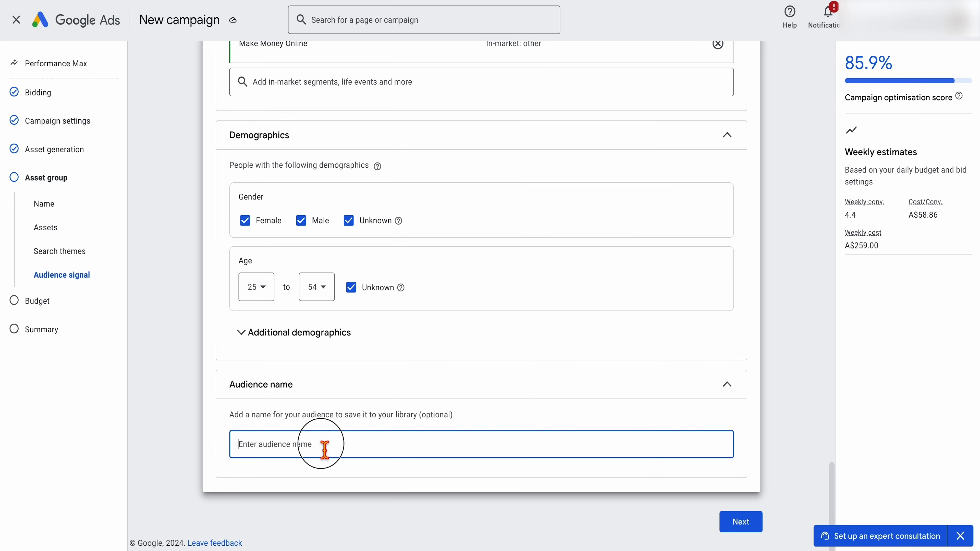
text(7FC)
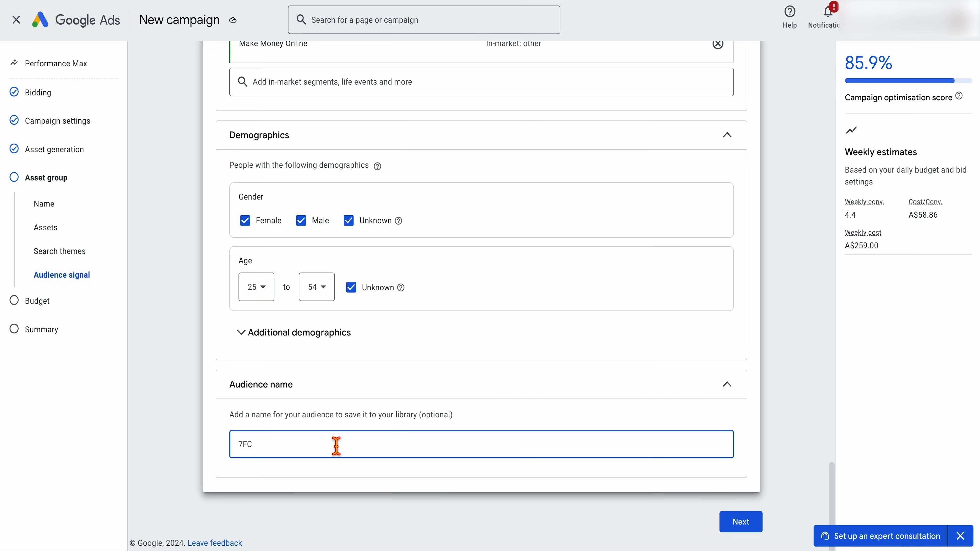
click(728, 522)
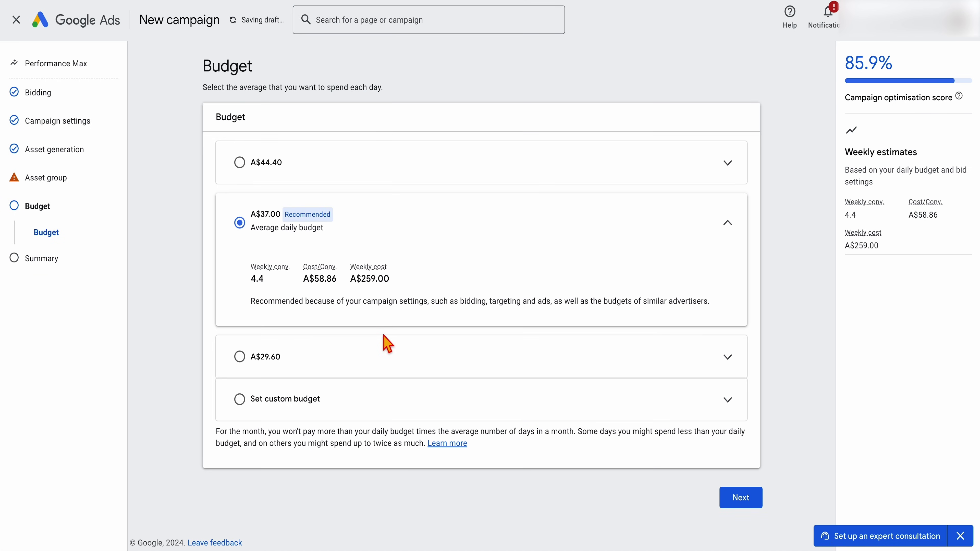
Set a custom average daily budget of A$30 and continue to the campaign summary
click(350, 406)
click(316, 367)
double_click(315, 367)
text(30)
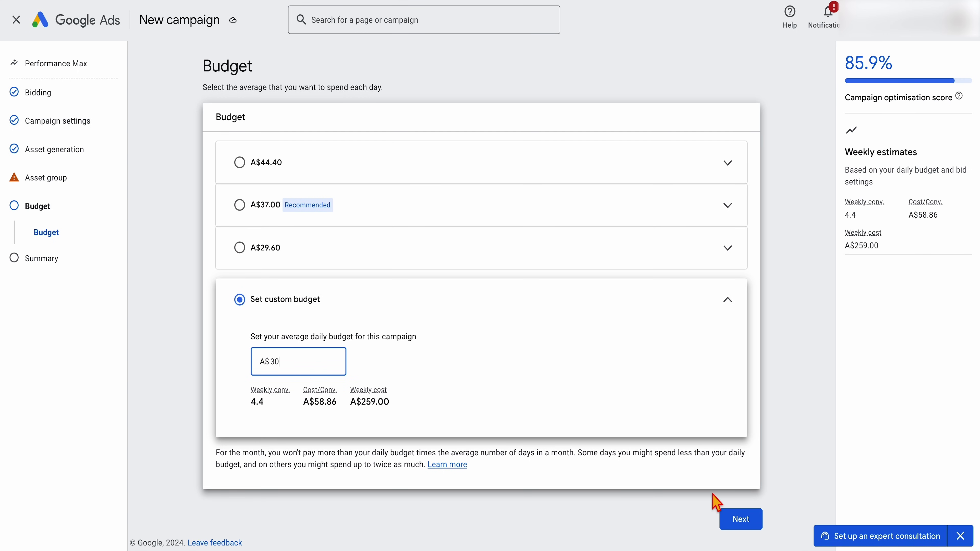
click(740, 518)
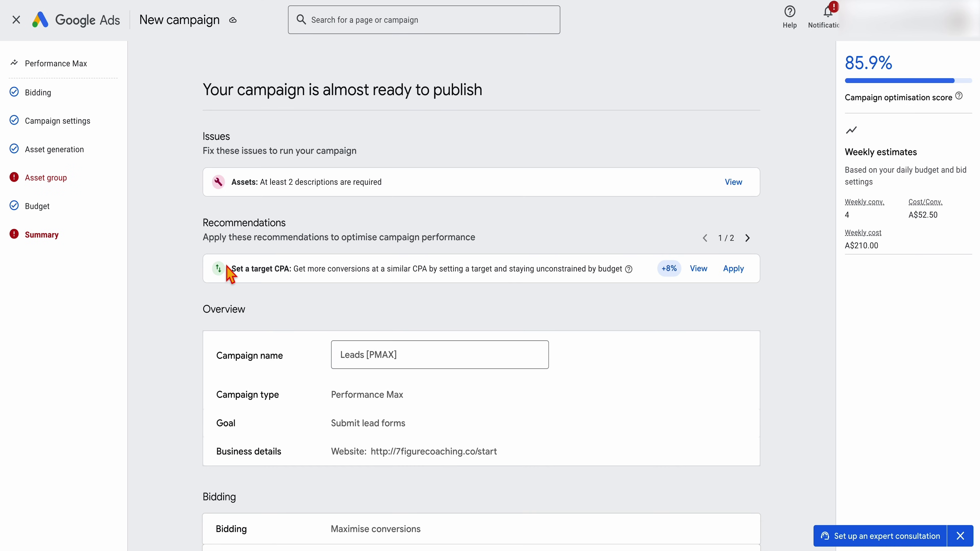
Look over the issues and recommendations listed in the campaign summary
click(208, 139)
drag(209, 139, 247, 146)
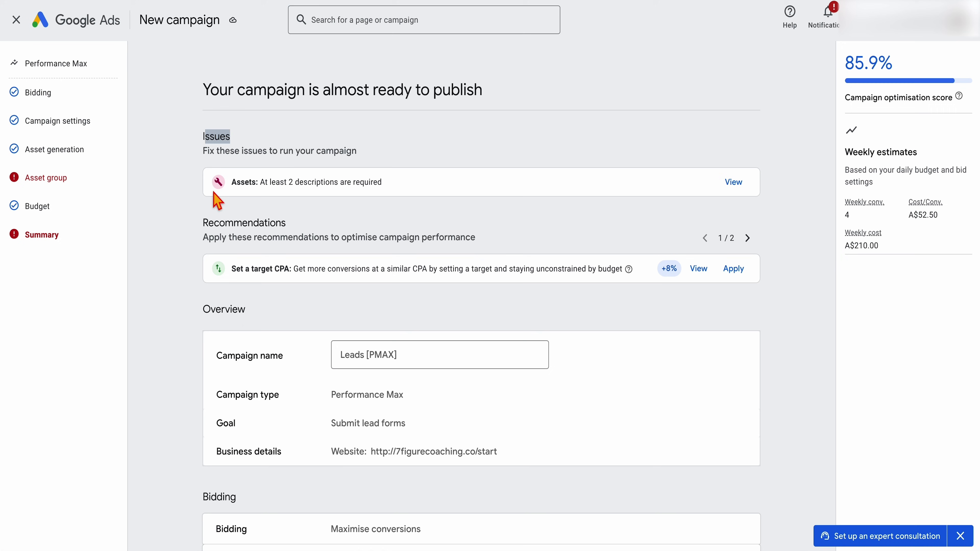
drag(203, 223, 293, 225)
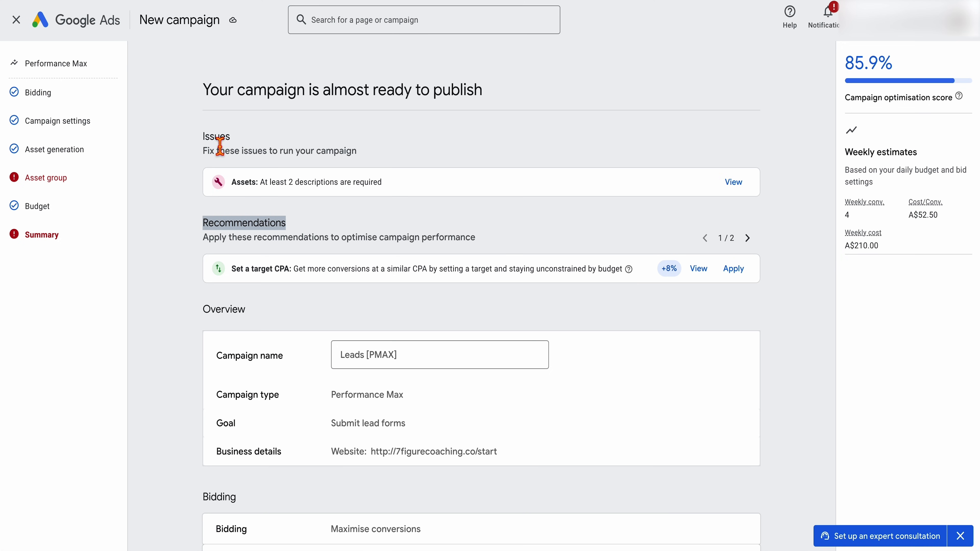
Add the second description "Unlock the Secrets to Earning from Your Expertise." to the asset group and return to the campaign summary
click(83, 188)
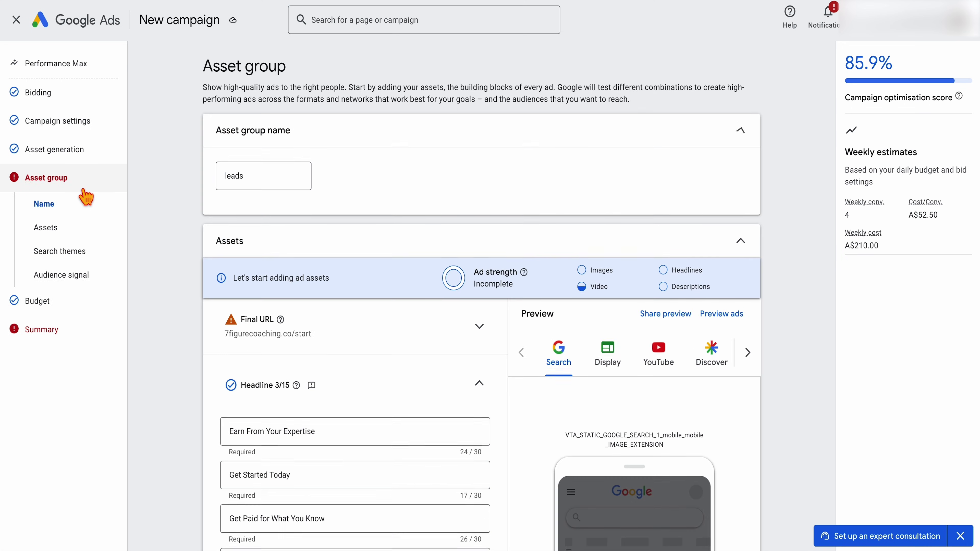
scroll(256, 440, down, 10)
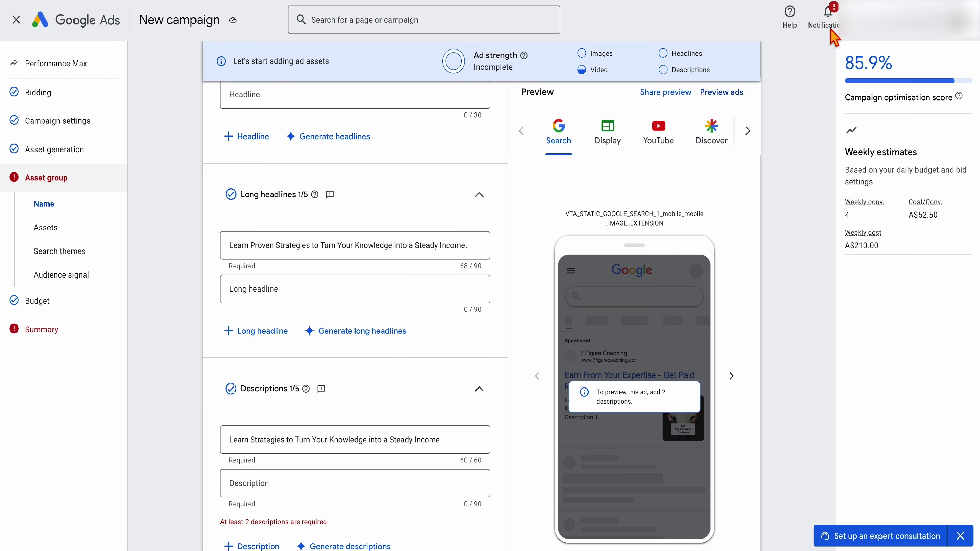
text(Unlock the Secrets to Earning from Your Expertise)
click(78, 336)
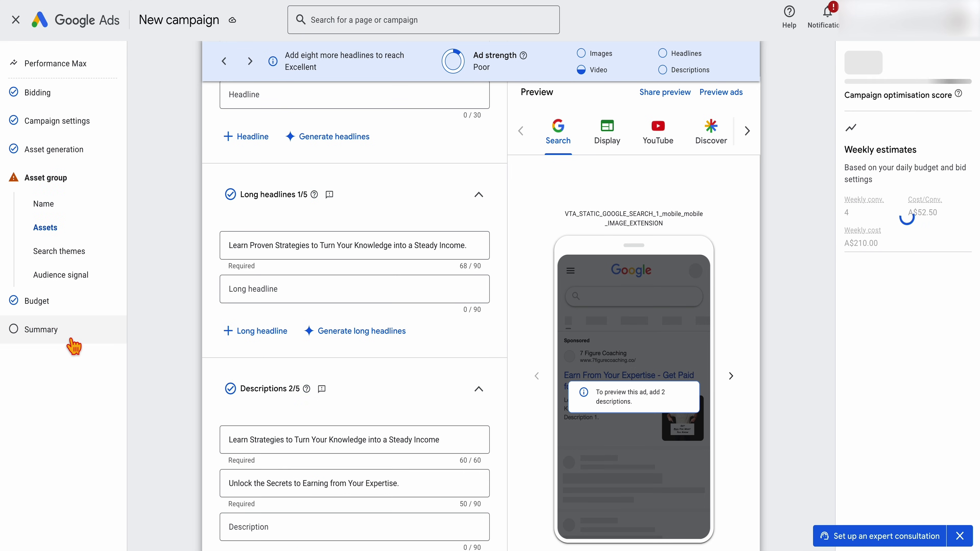
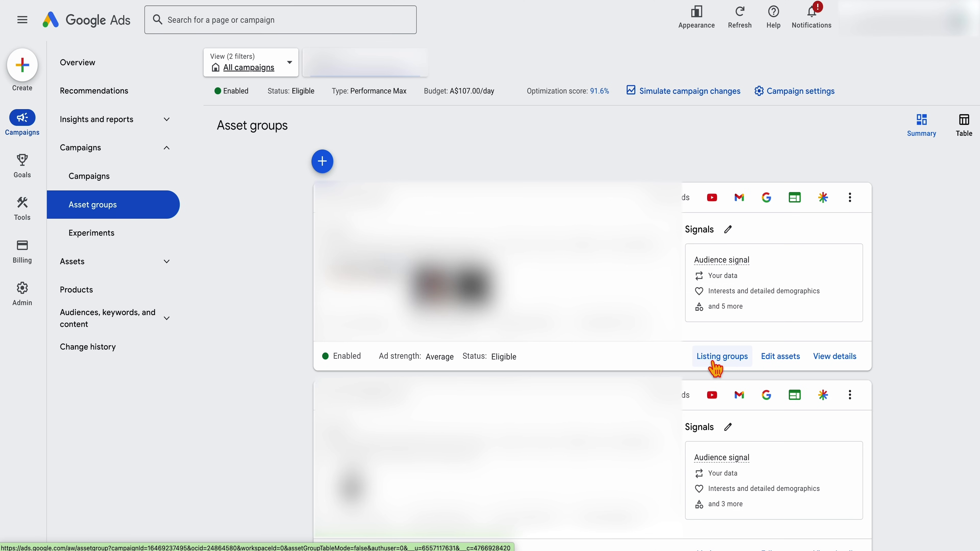
Try subdividing the first asset group's All products listing group by Brand and other attributes, switch back to Item ID, and cancel the edit
click(720, 364)
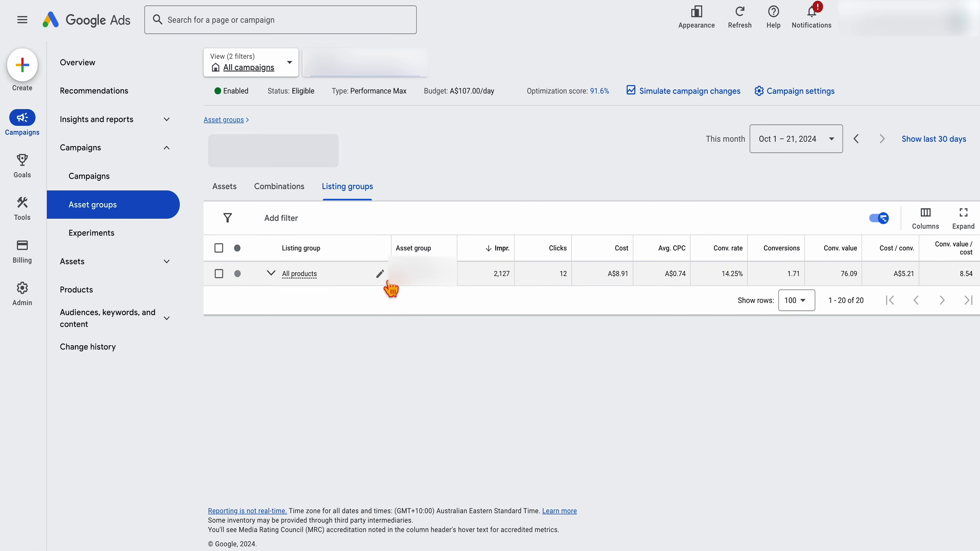
click(382, 277)
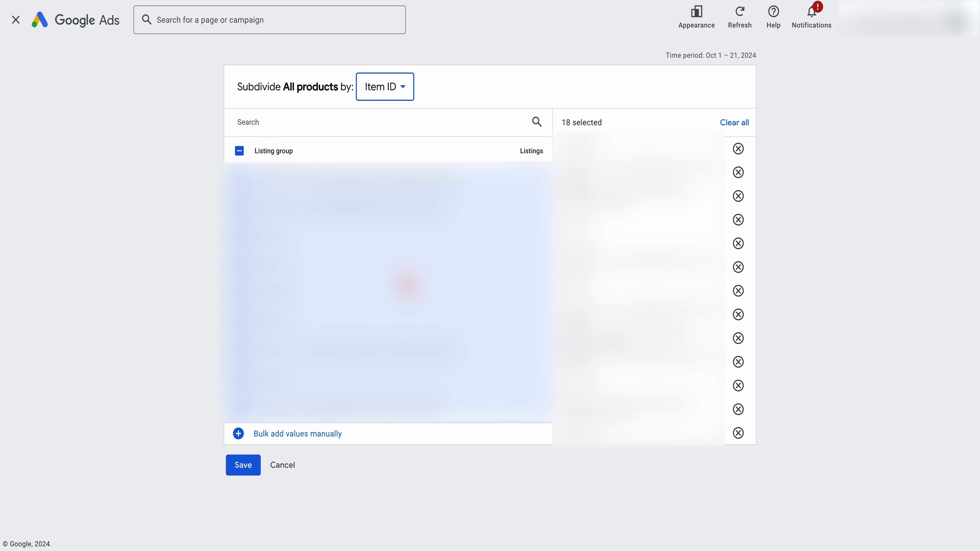
click(394, 99)
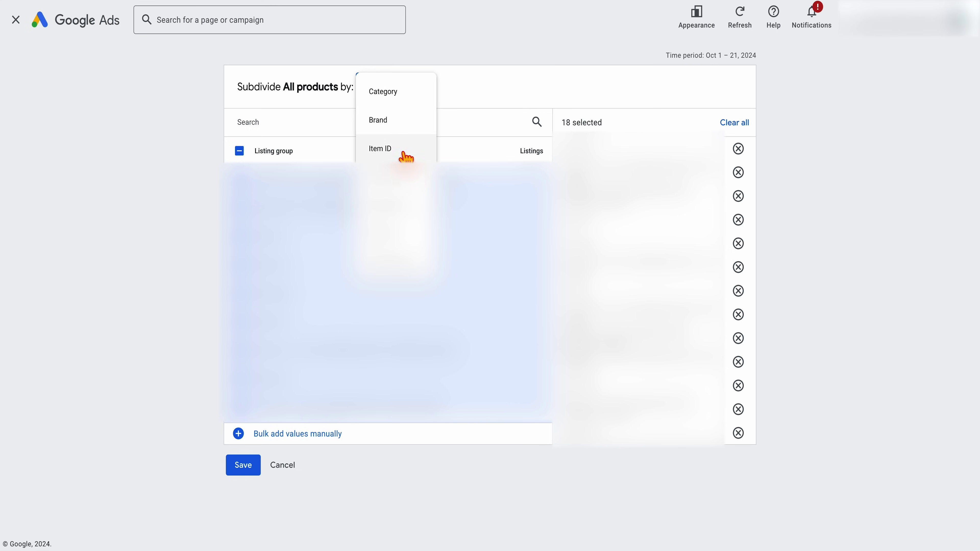
click(389, 124)
click(397, 96)
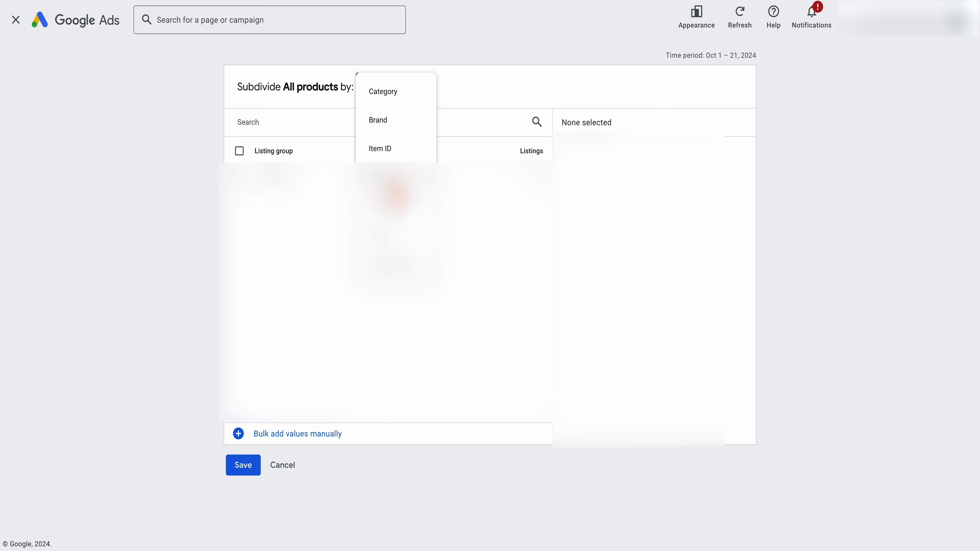
click(393, 212)
click(398, 90)
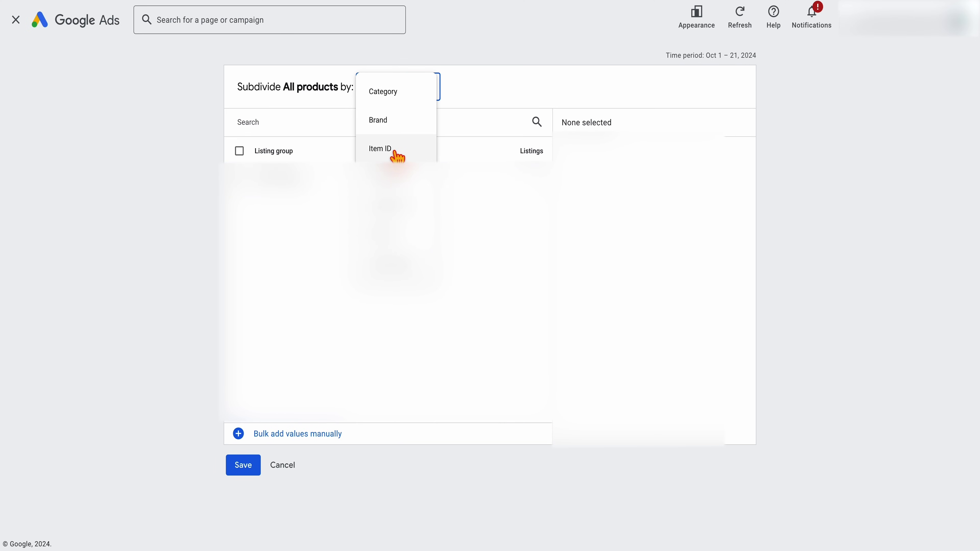
click(397, 152)
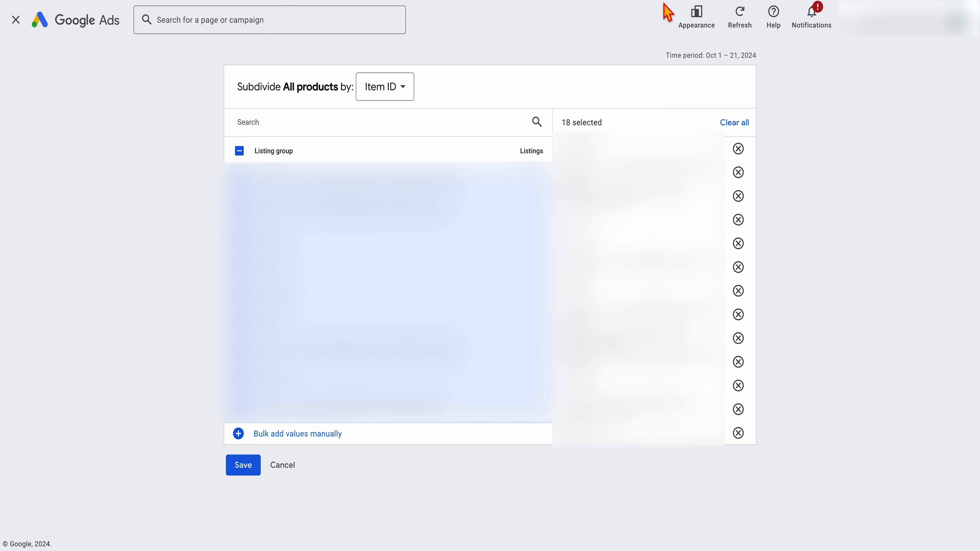
click(283, 466)
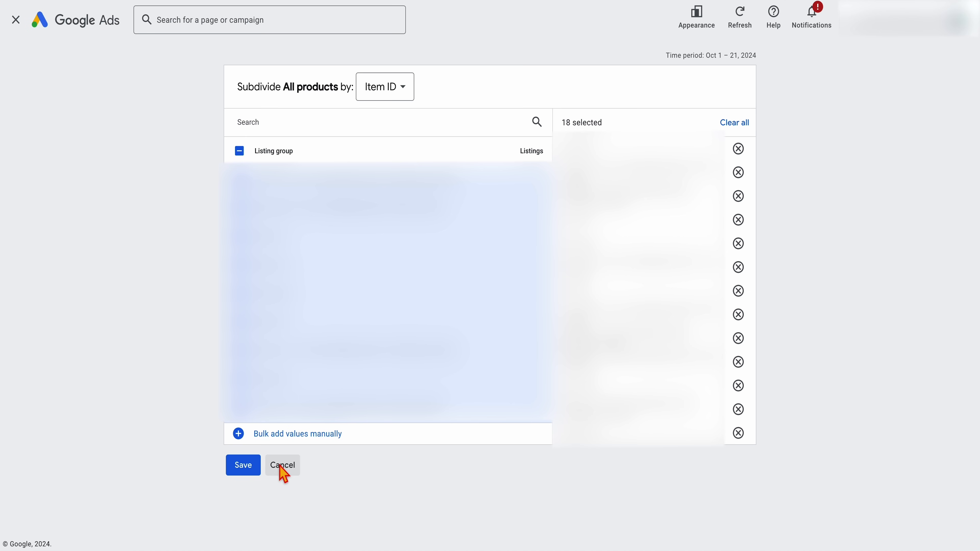
Return to the asset groups overview, show it as a table, and select the first three asset groups
click(226, 120)
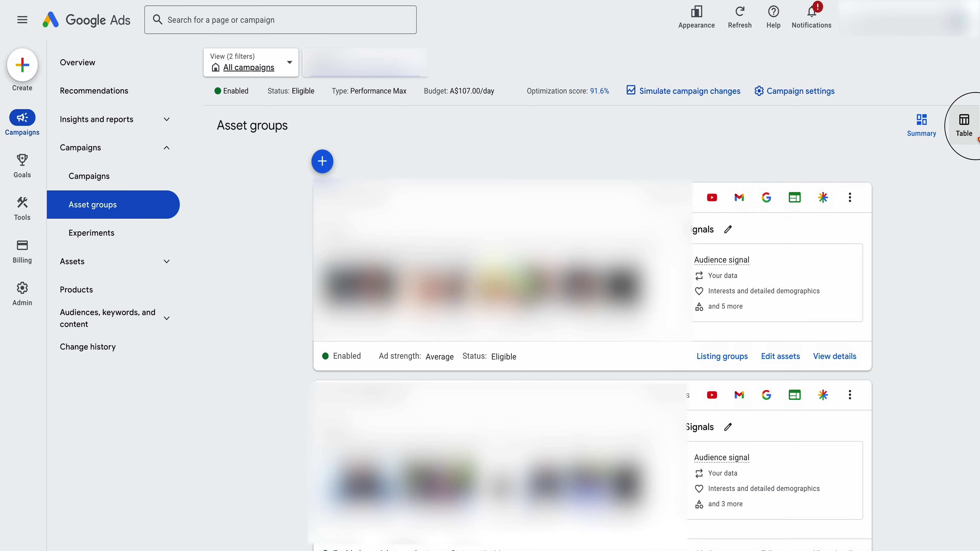
click(964, 127)
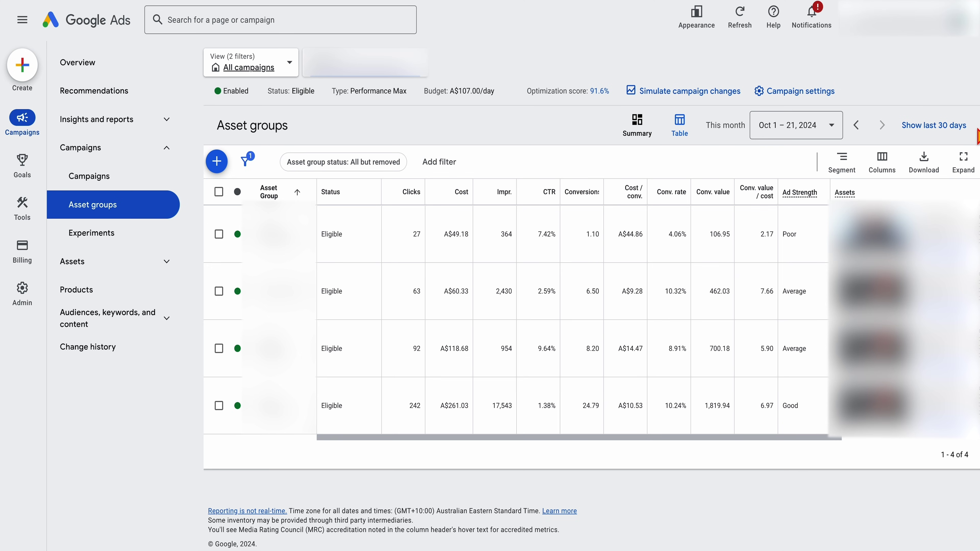
click(219, 234)
click(219, 292)
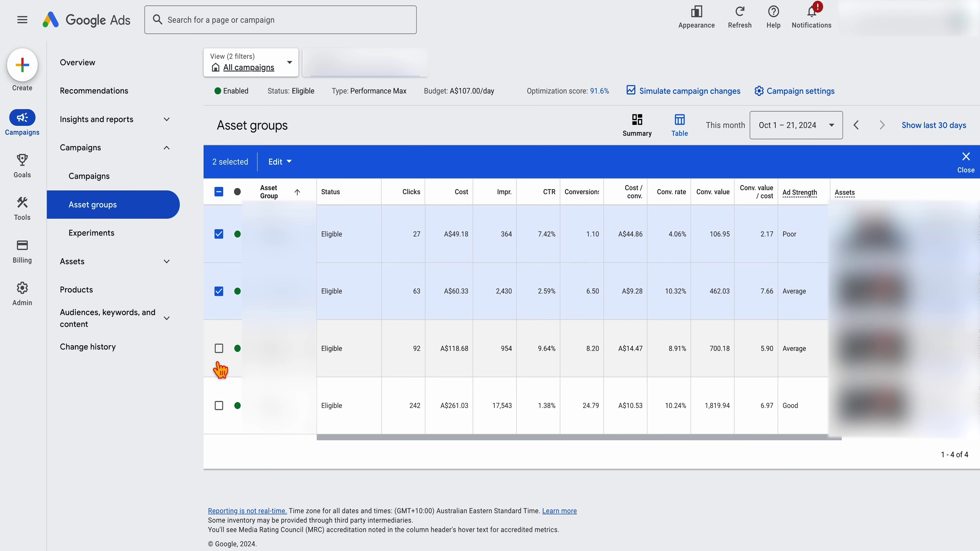
click(219, 348)
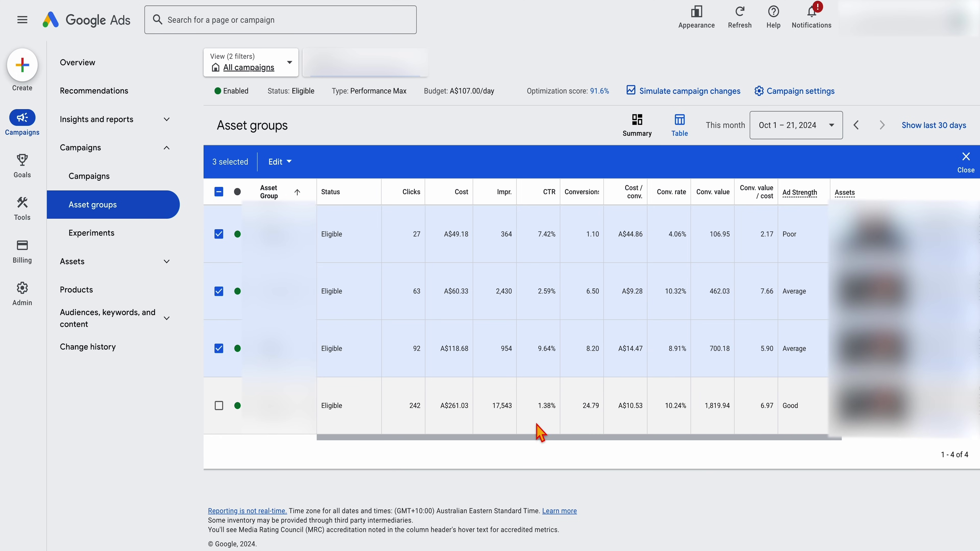
Switch to the Performance Max set-up guide PDF and read the section on refining asset groups and product listings
key(ctrl+Tab)
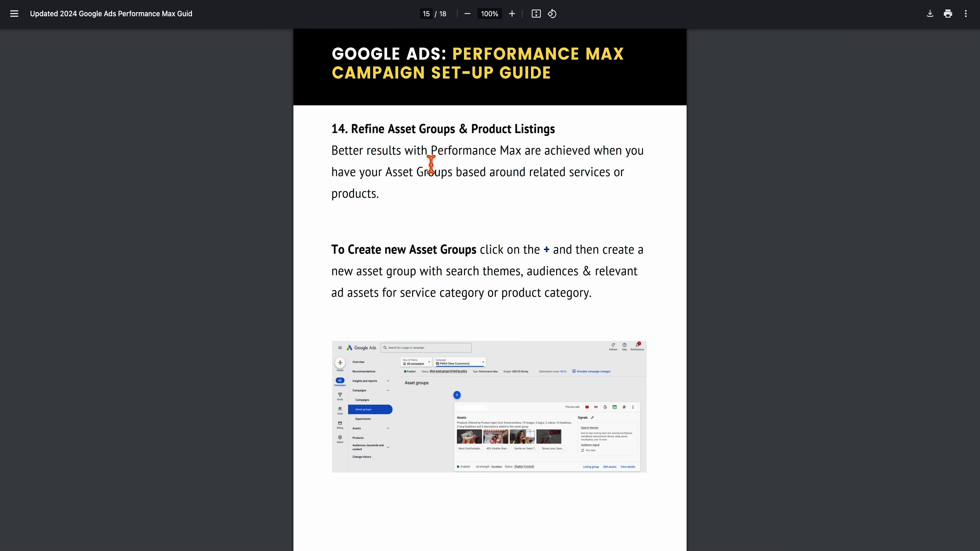
scroll(379, 253, down, 1)
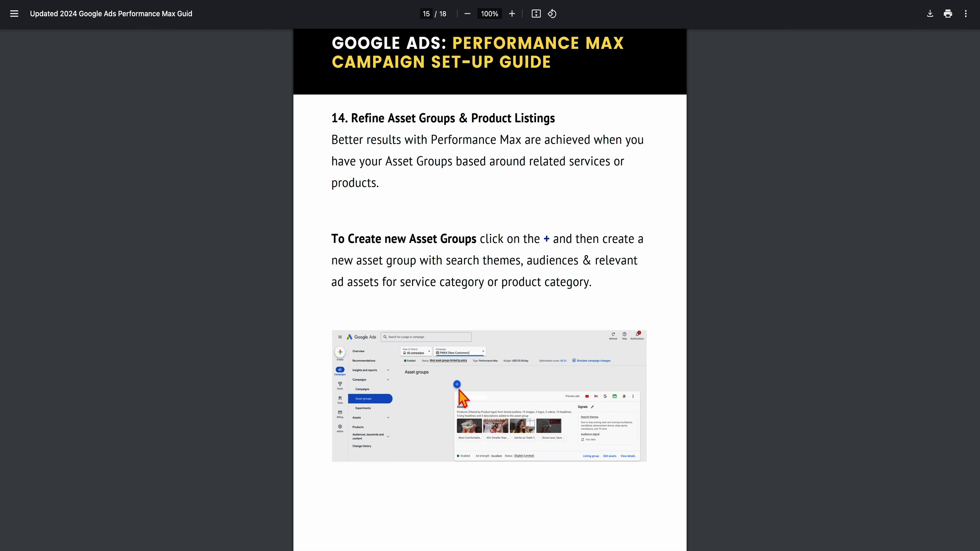
scroll(463, 398, down, 20)
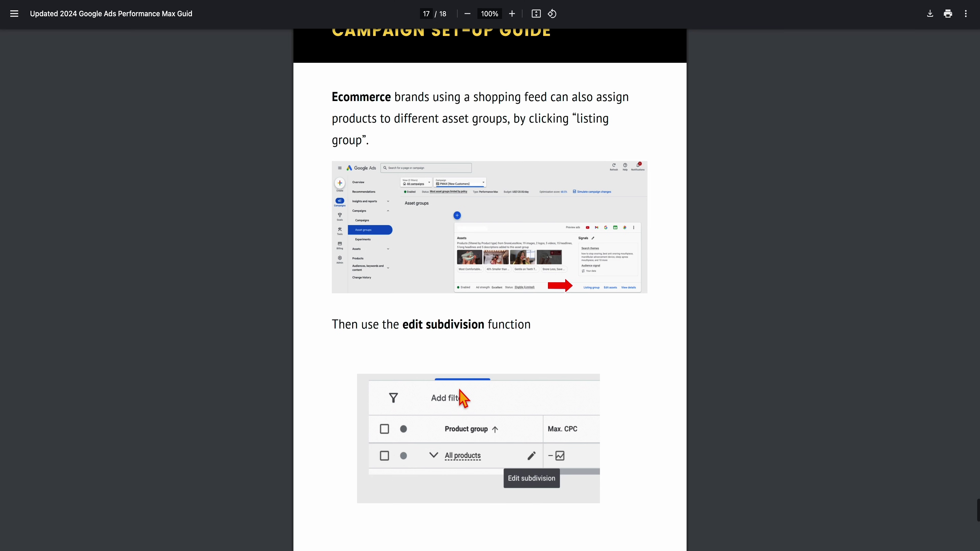
scroll(461, 380, down, 2)
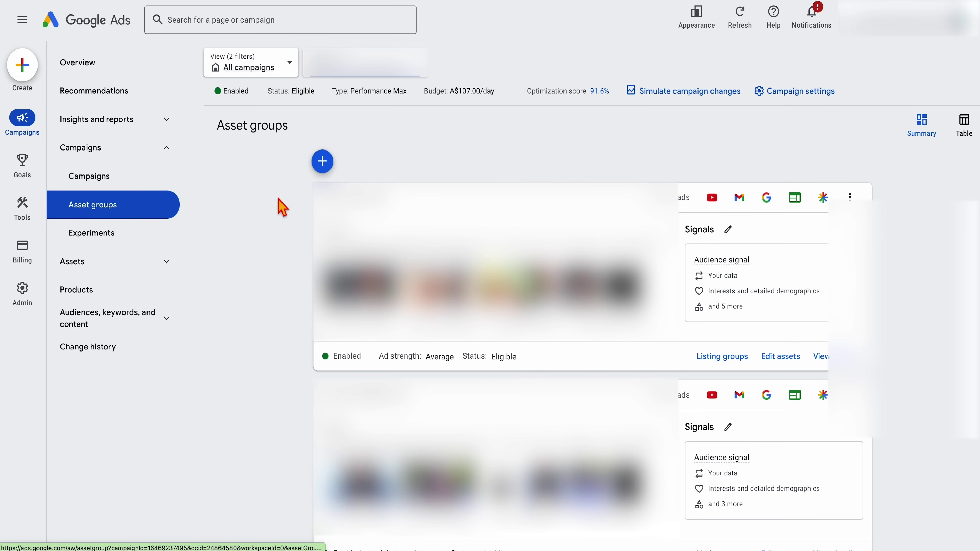
Switch back to Google Ads and open the first asset group's listing groups at the All products row
click(325, 164)
click(244, 174)
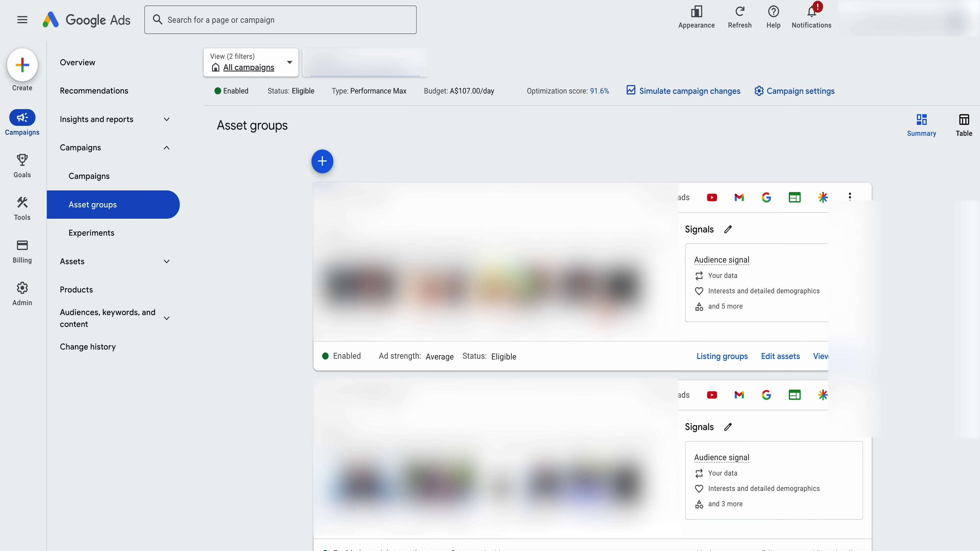
click(725, 357)
click(271, 274)
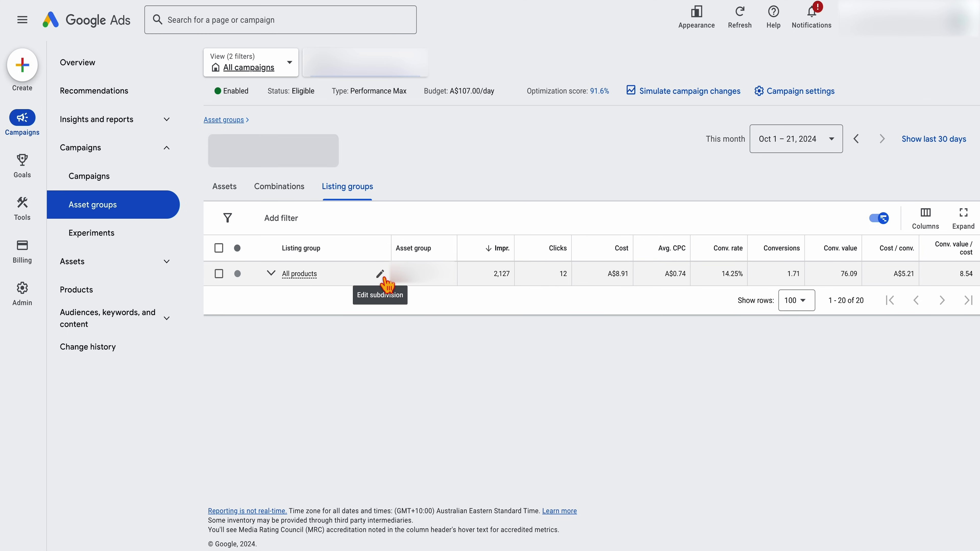